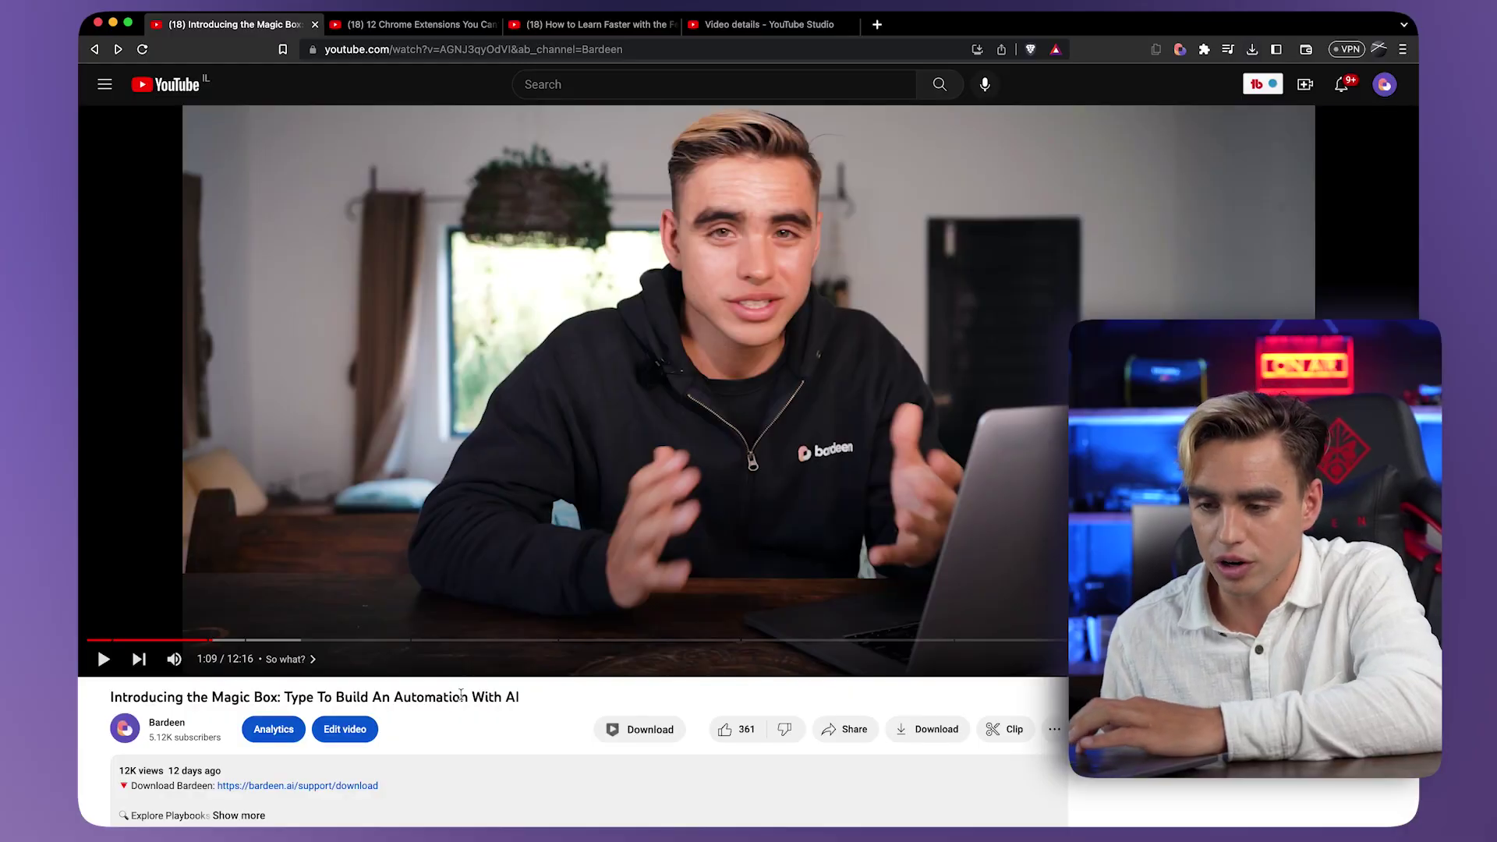
Expand the Magic Box video's description and scroll its chapter list, from Intro to End Notes
scroll(287, 690, "up", 5)
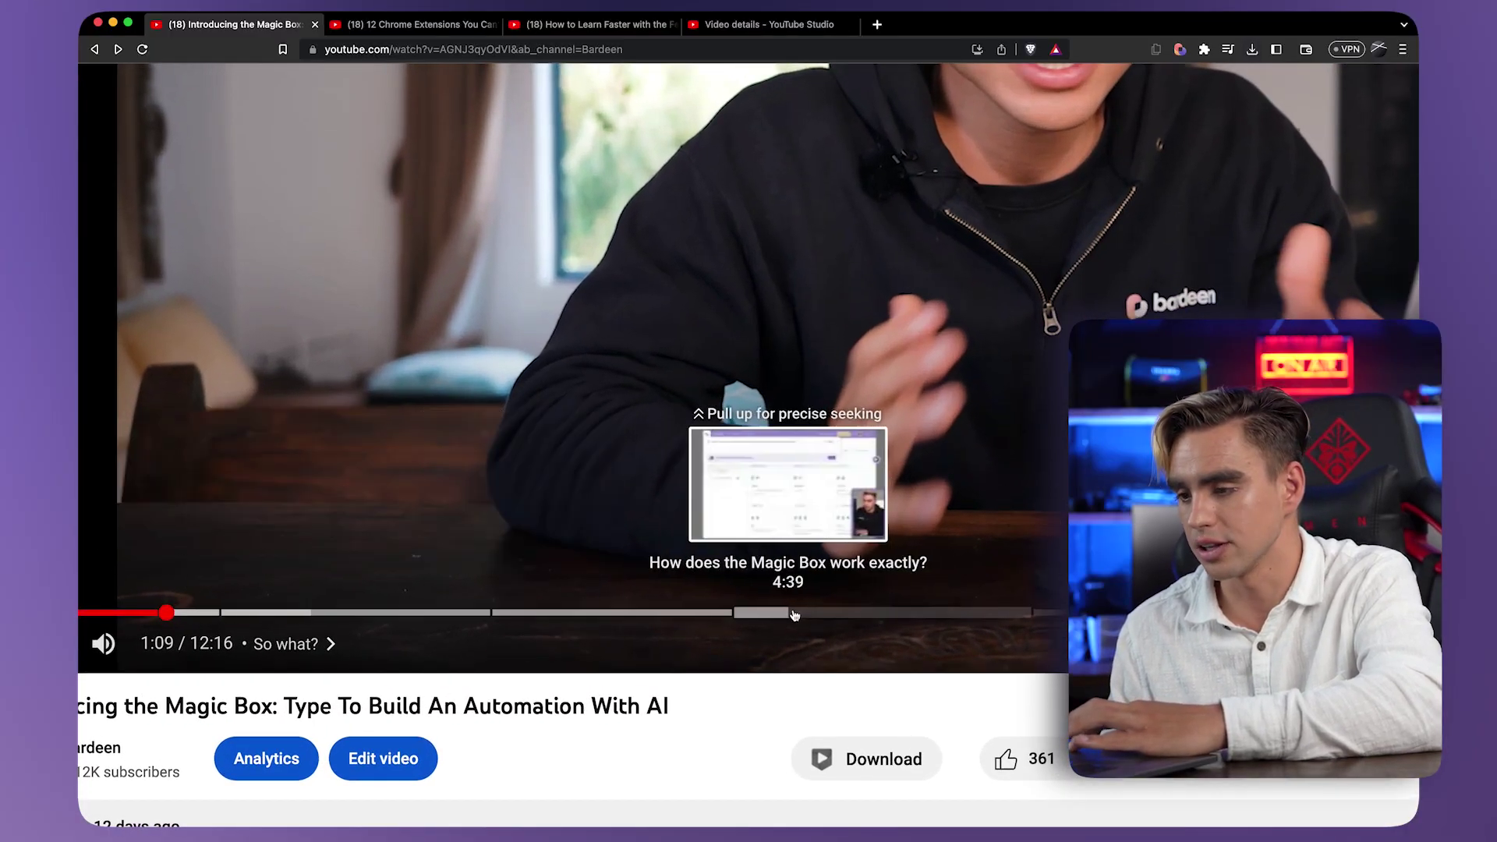
scroll(795, 616, "down", 5)
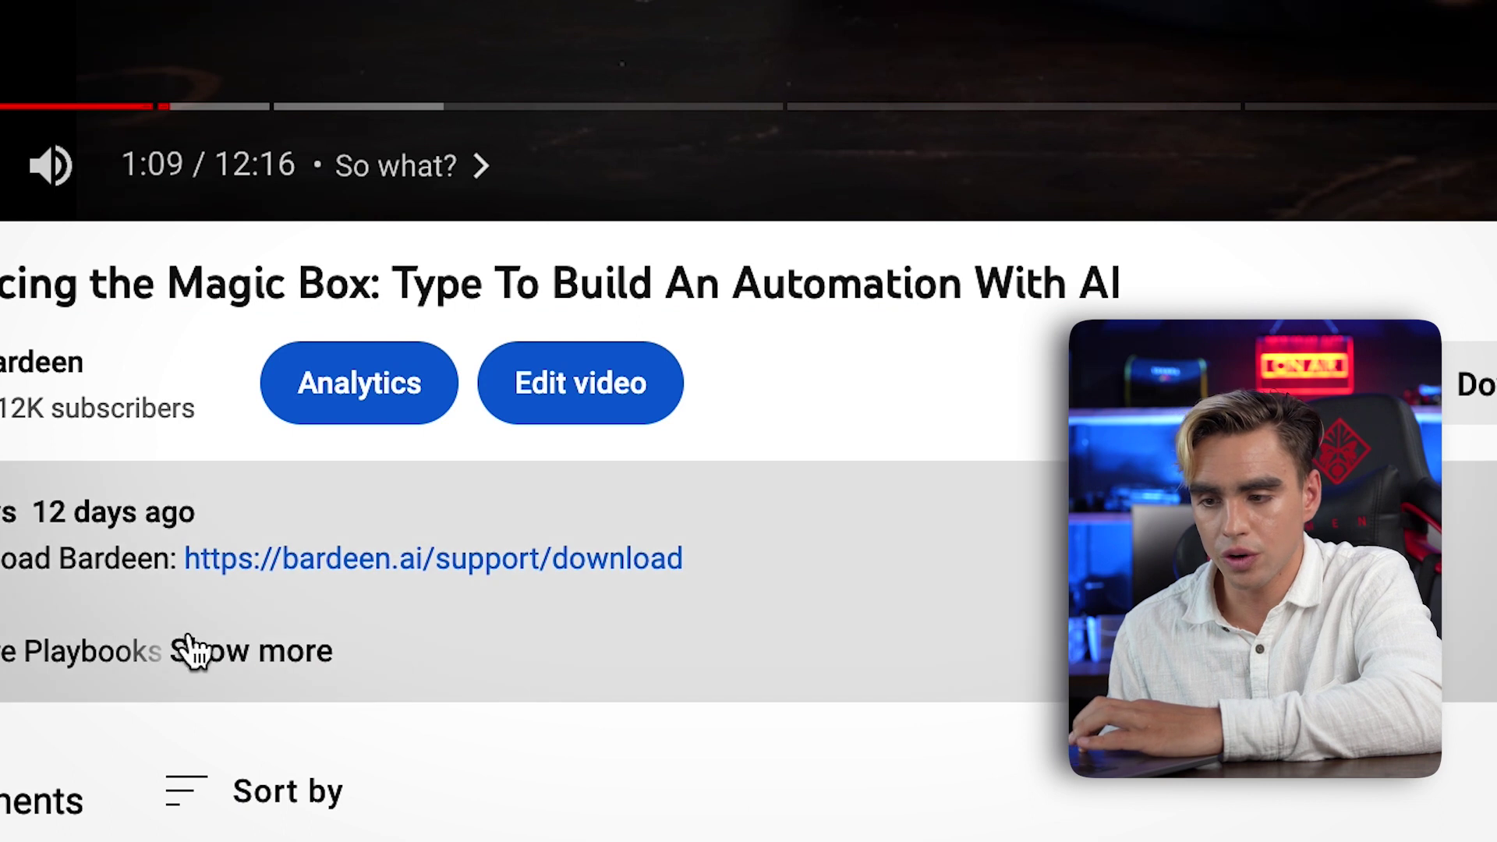
left_click(230, 654)
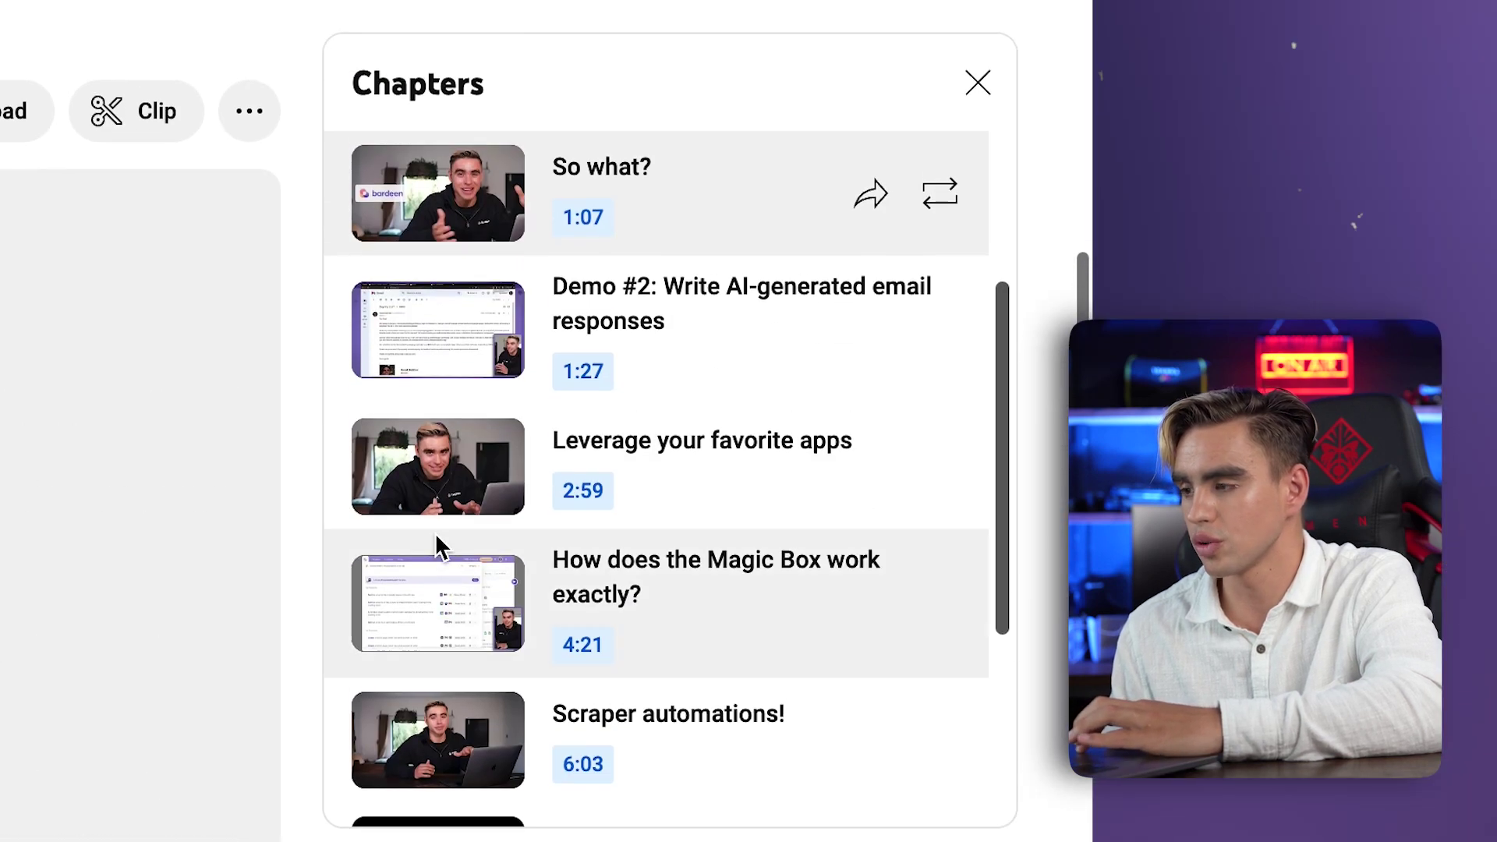
scroll(437, 538, "up", 3)
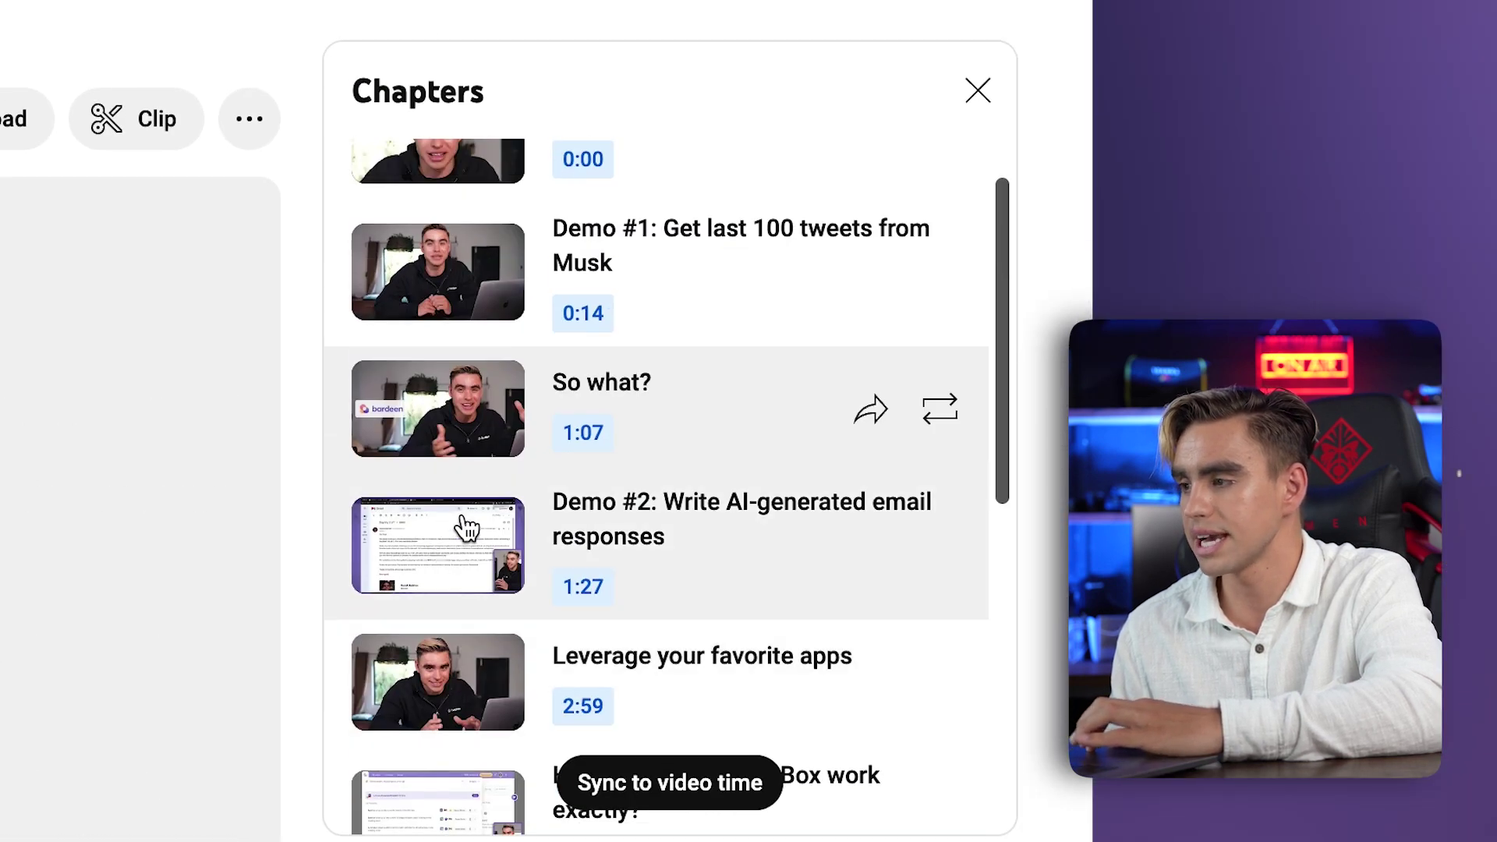
scroll(486, 499, "down", 10)
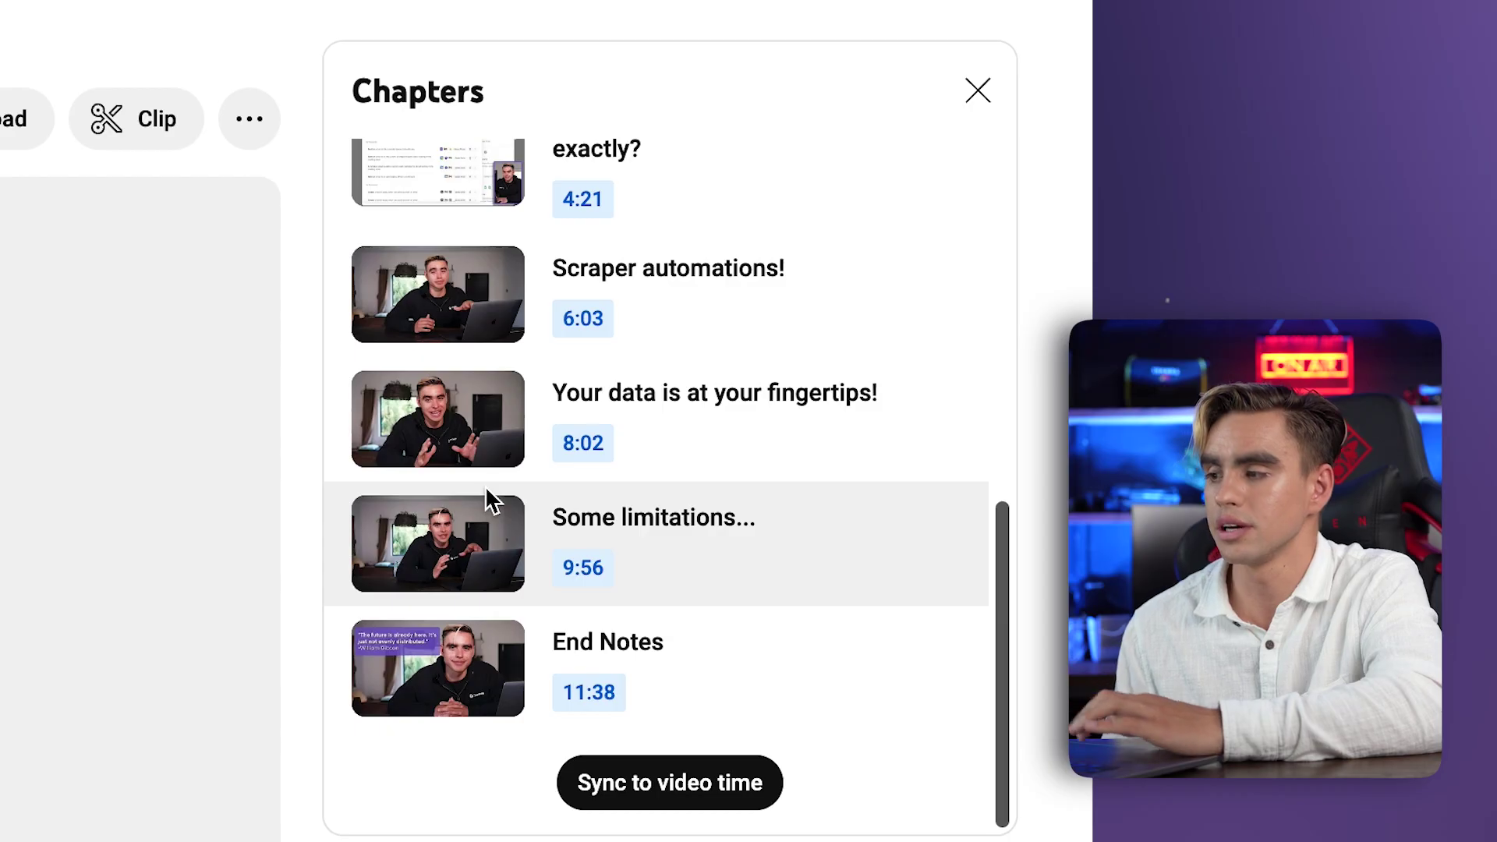
scroll(485, 491, "up", 6)
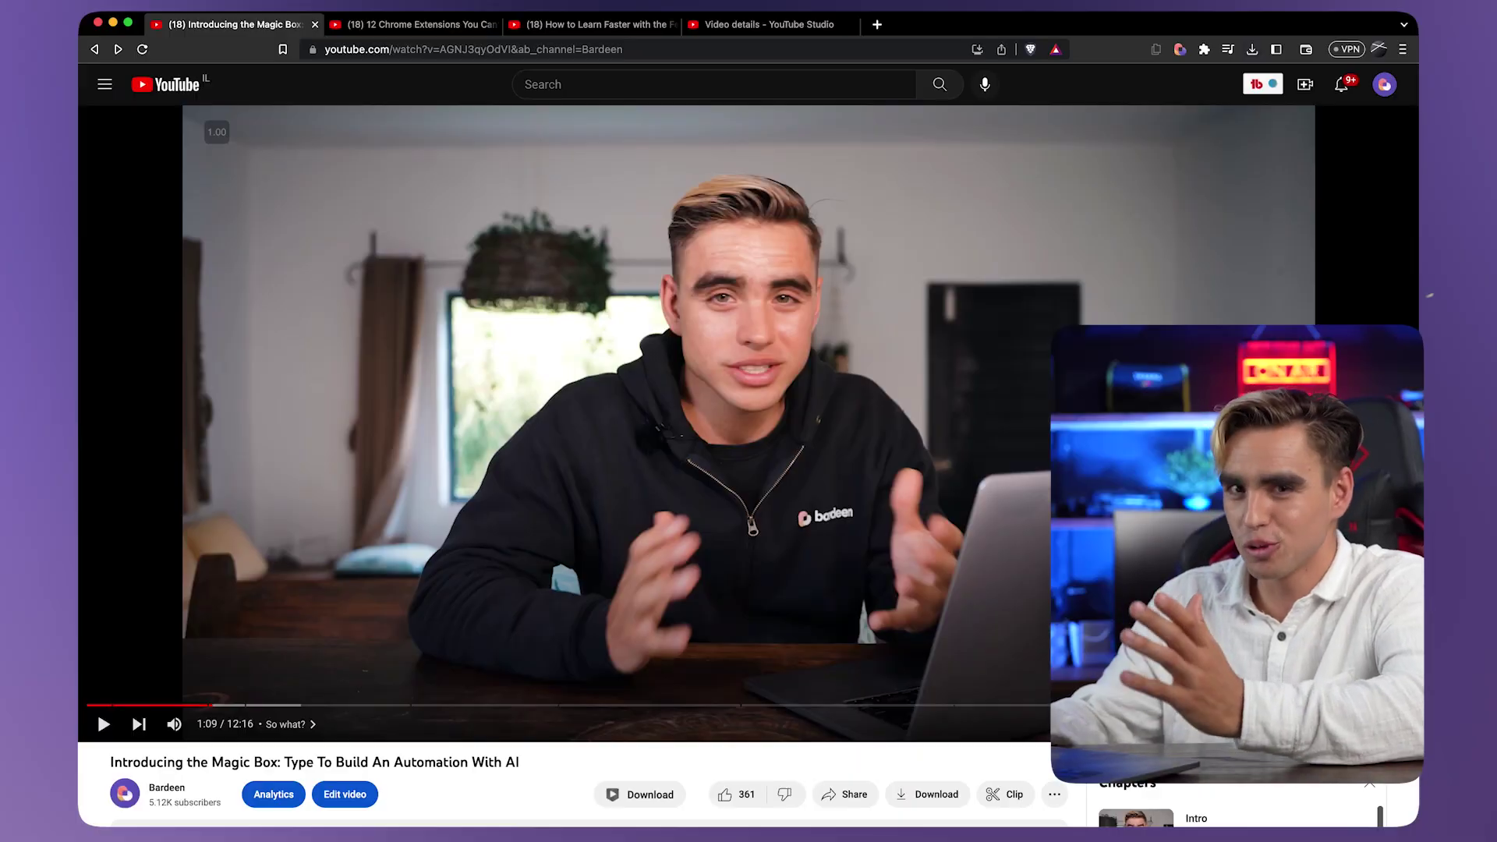
Skip the Magic Box video by chapters to 2:59 'Leverage your favorite apps', stepping back once to Demo #2
key("alt")
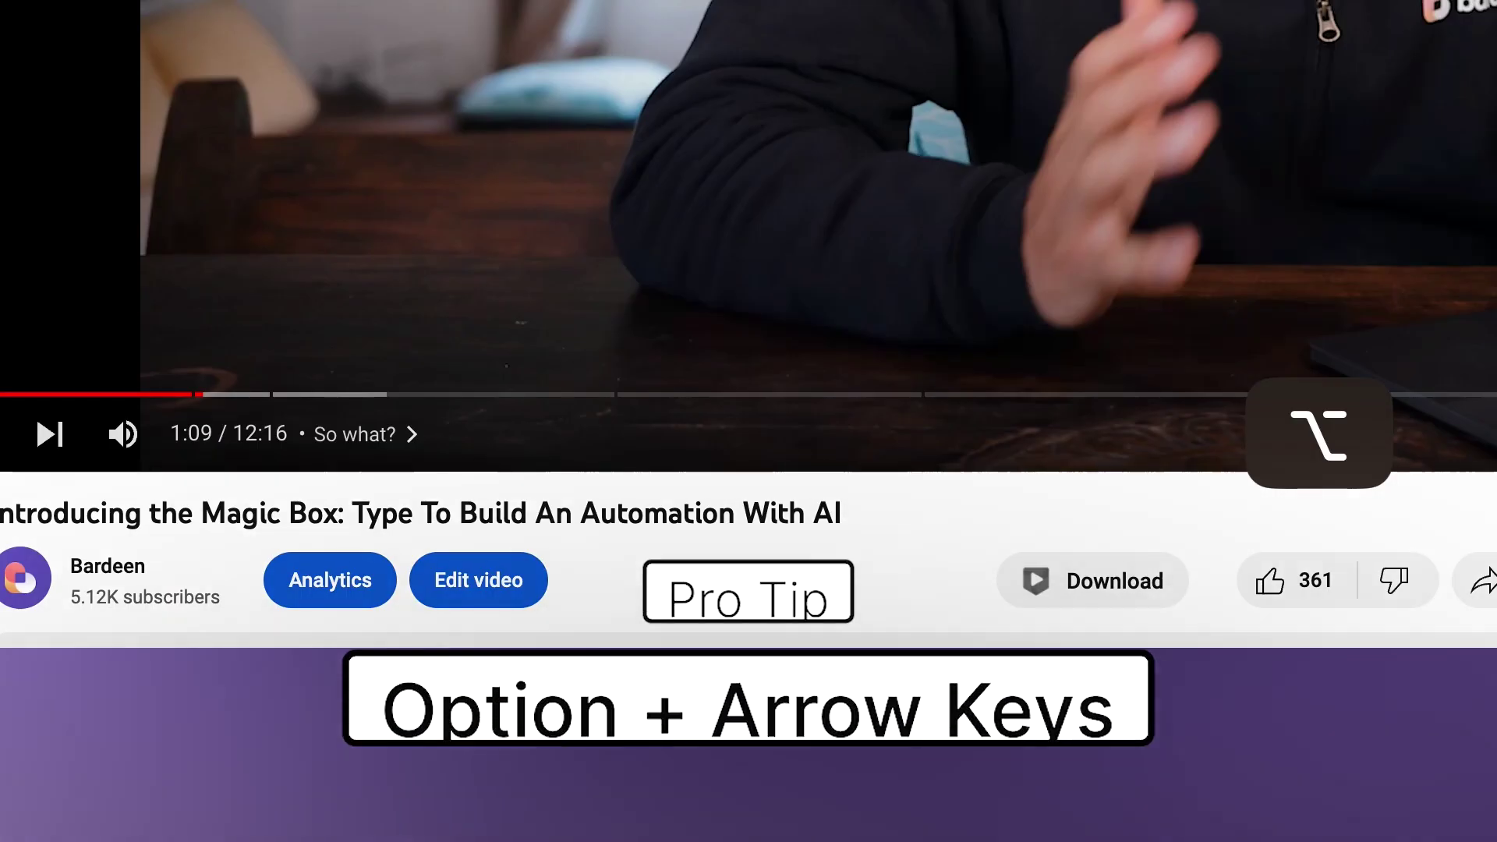
key("alt+Right")
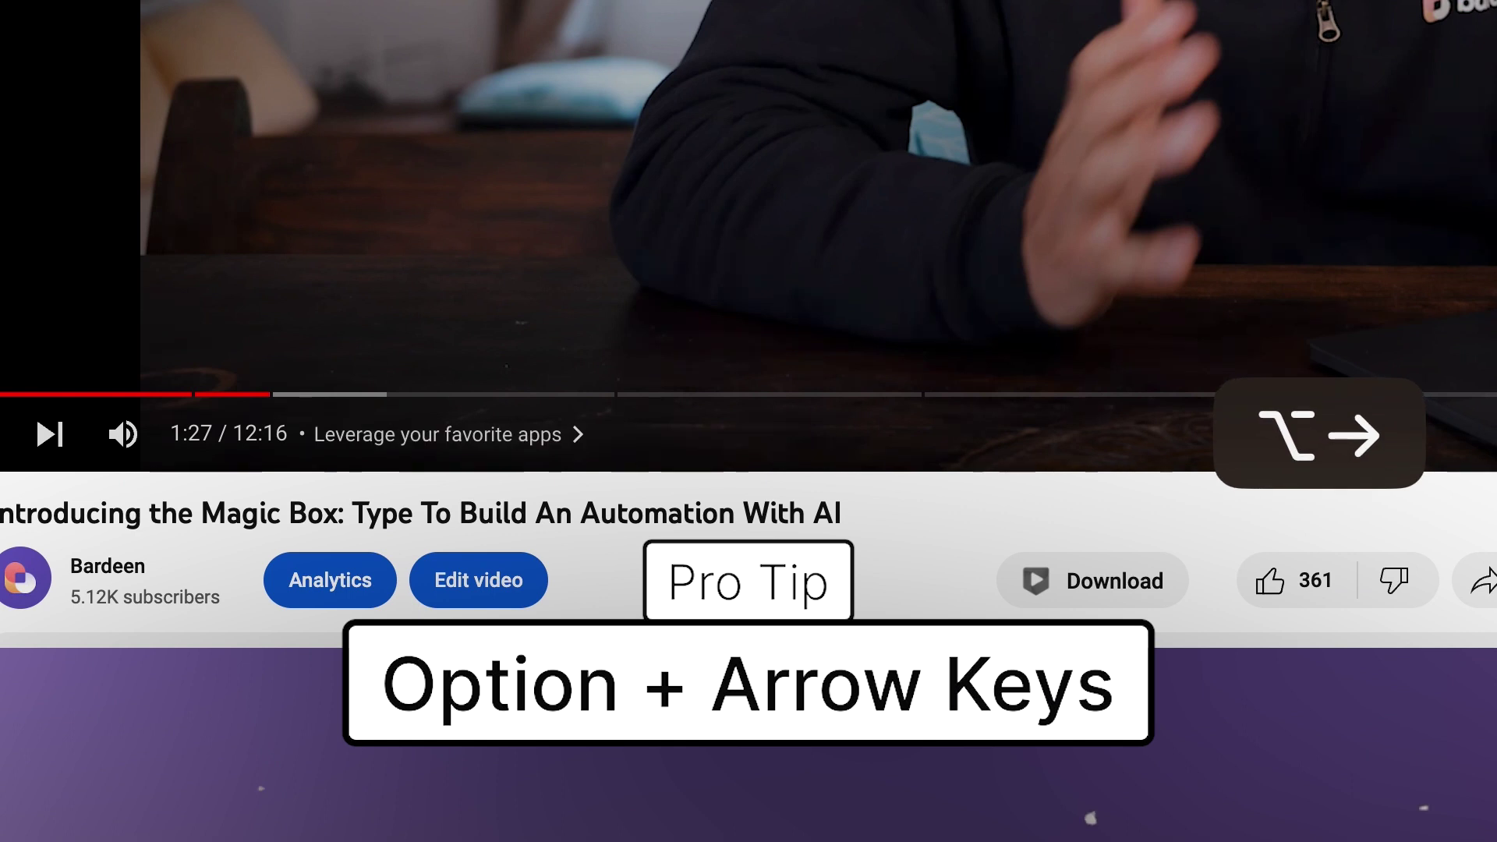
key("alt+Right")
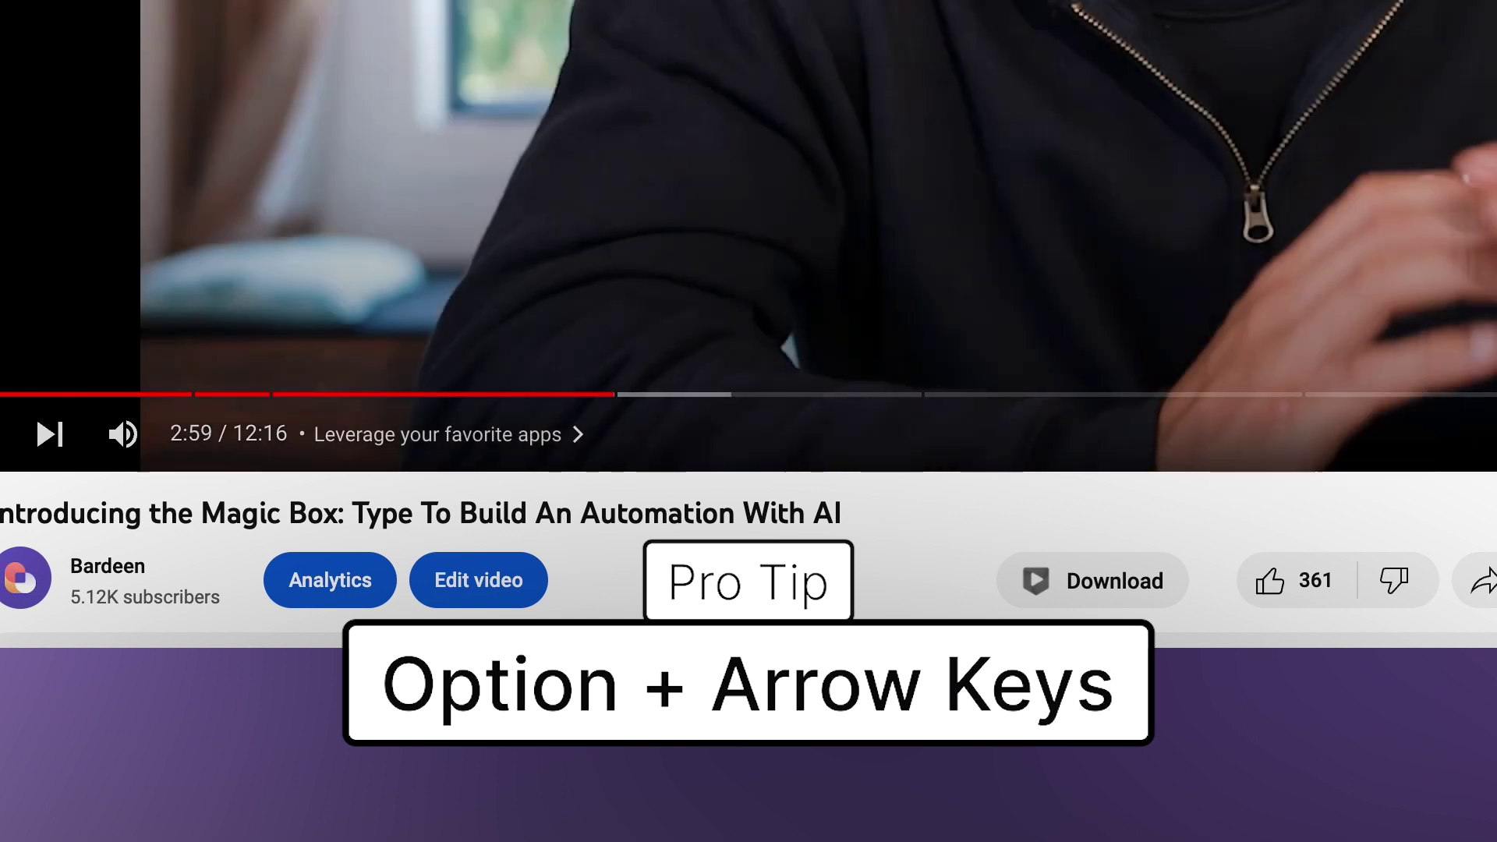
key("alt+Left")
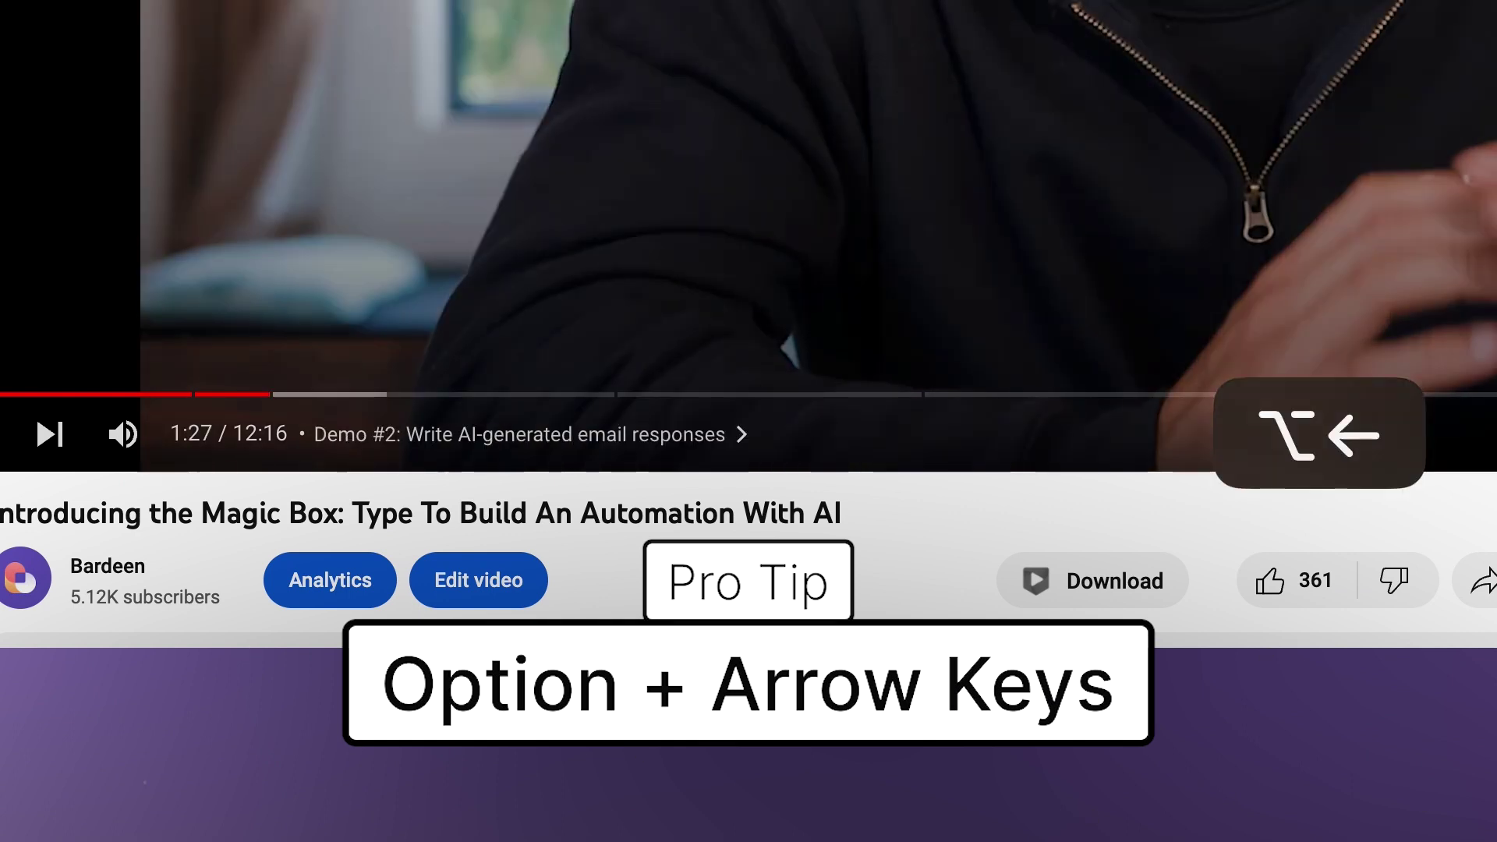
key("alt+Right")
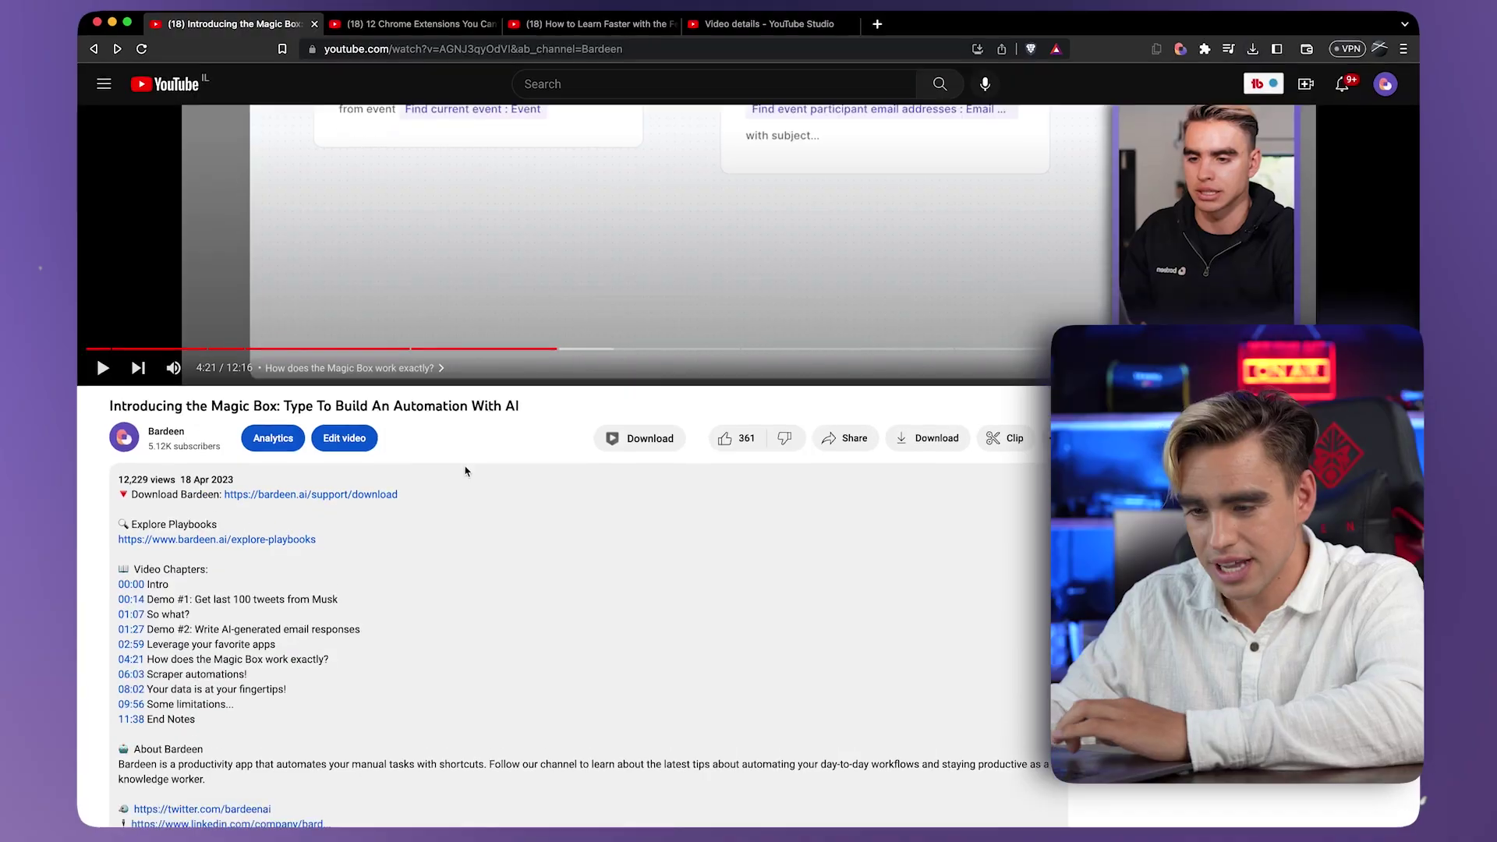
scroll(462, 468, "down", 2)
scroll(158, 607, "down", 2)
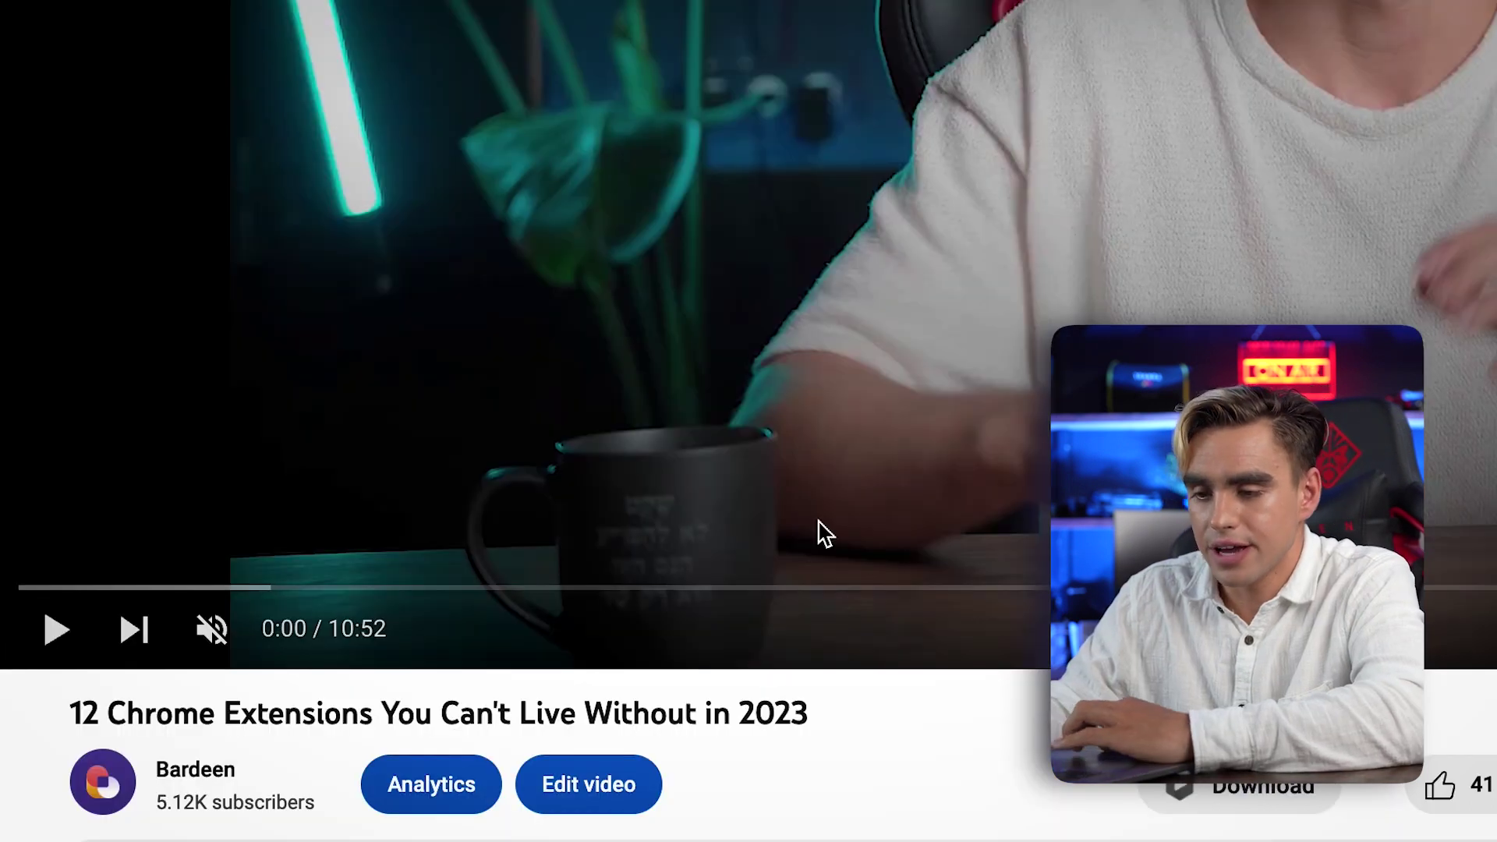
Scroll the 12 Chrome Extensions video's description and seek playback to 0:28, the #1 Bardeen segment
scroll(824, 534, "down", 5)
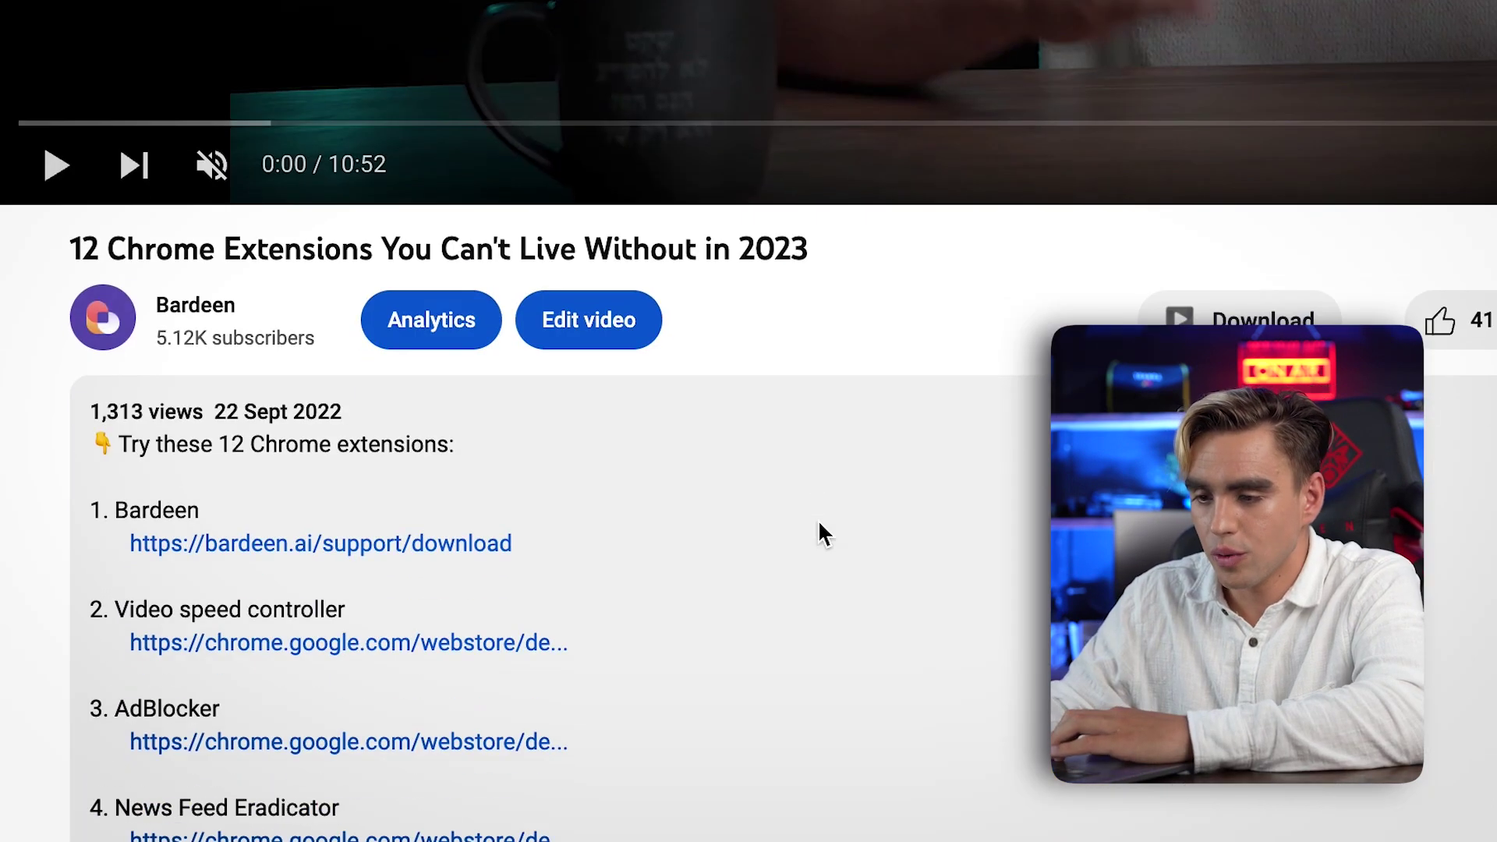
scroll(820, 527, "down", 7)
scroll(820, 526, "up", 9)
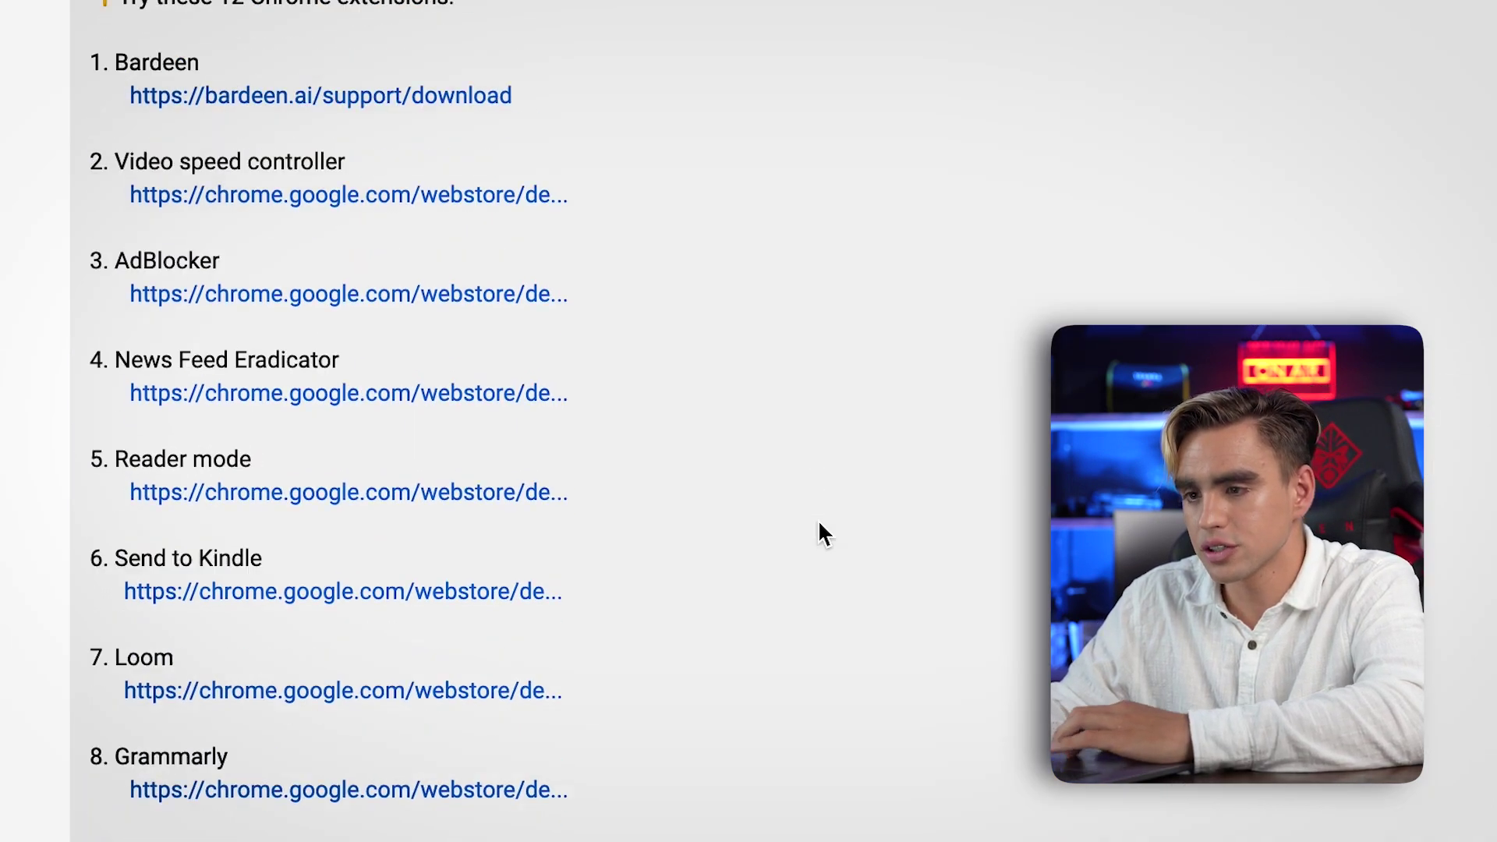
scroll(819, 528, "up", 4)
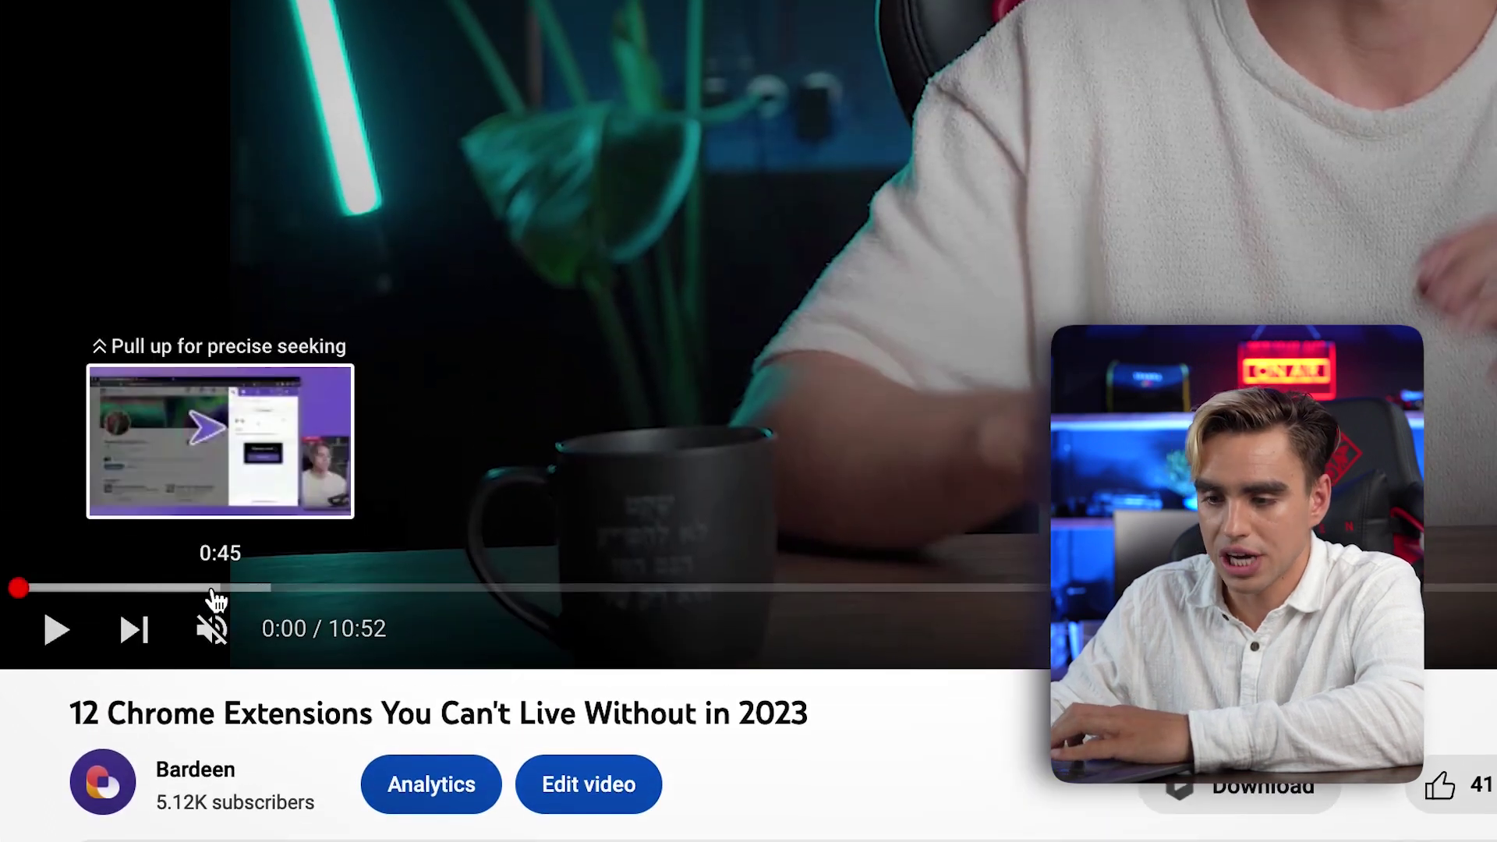
left_click_drag(211, 596, 464, 149)
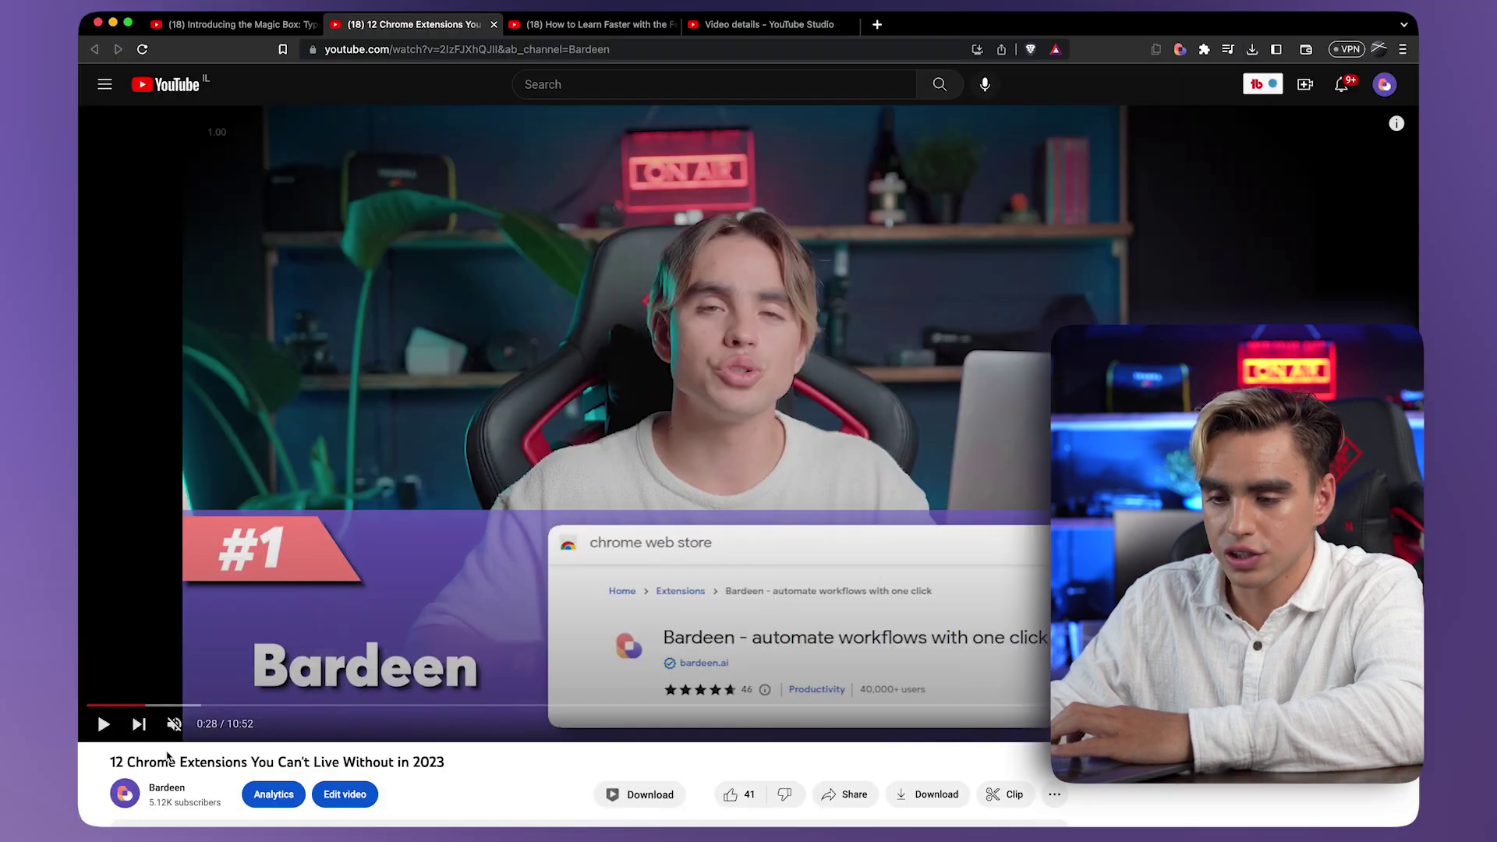
scroll(530, 799, "down", 3)
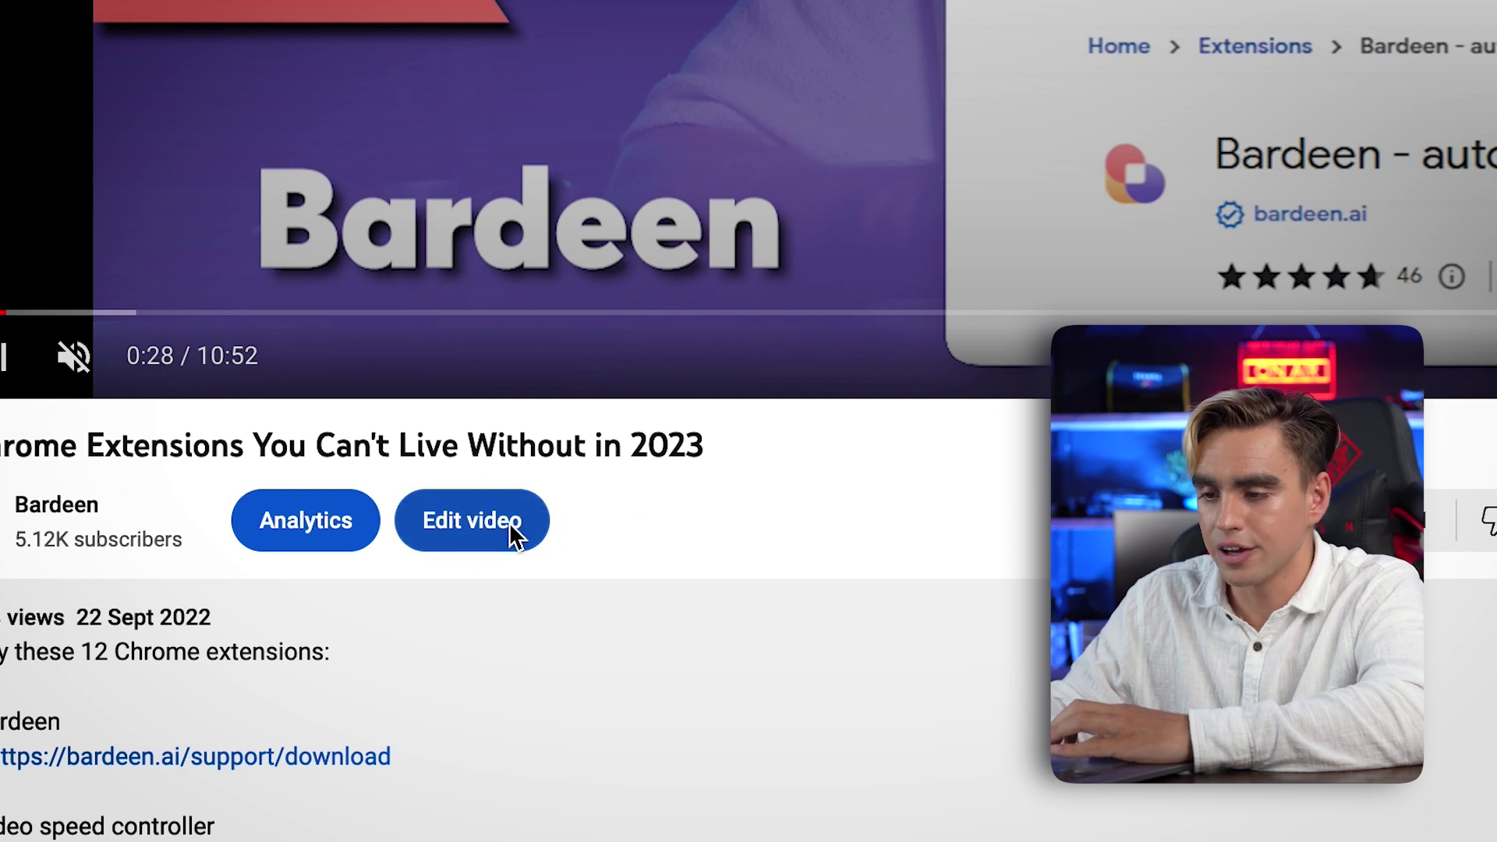
Open the video's details in Studio and add a 'Video chapters:' heading below the TabCopy link
left_click(508, 522)
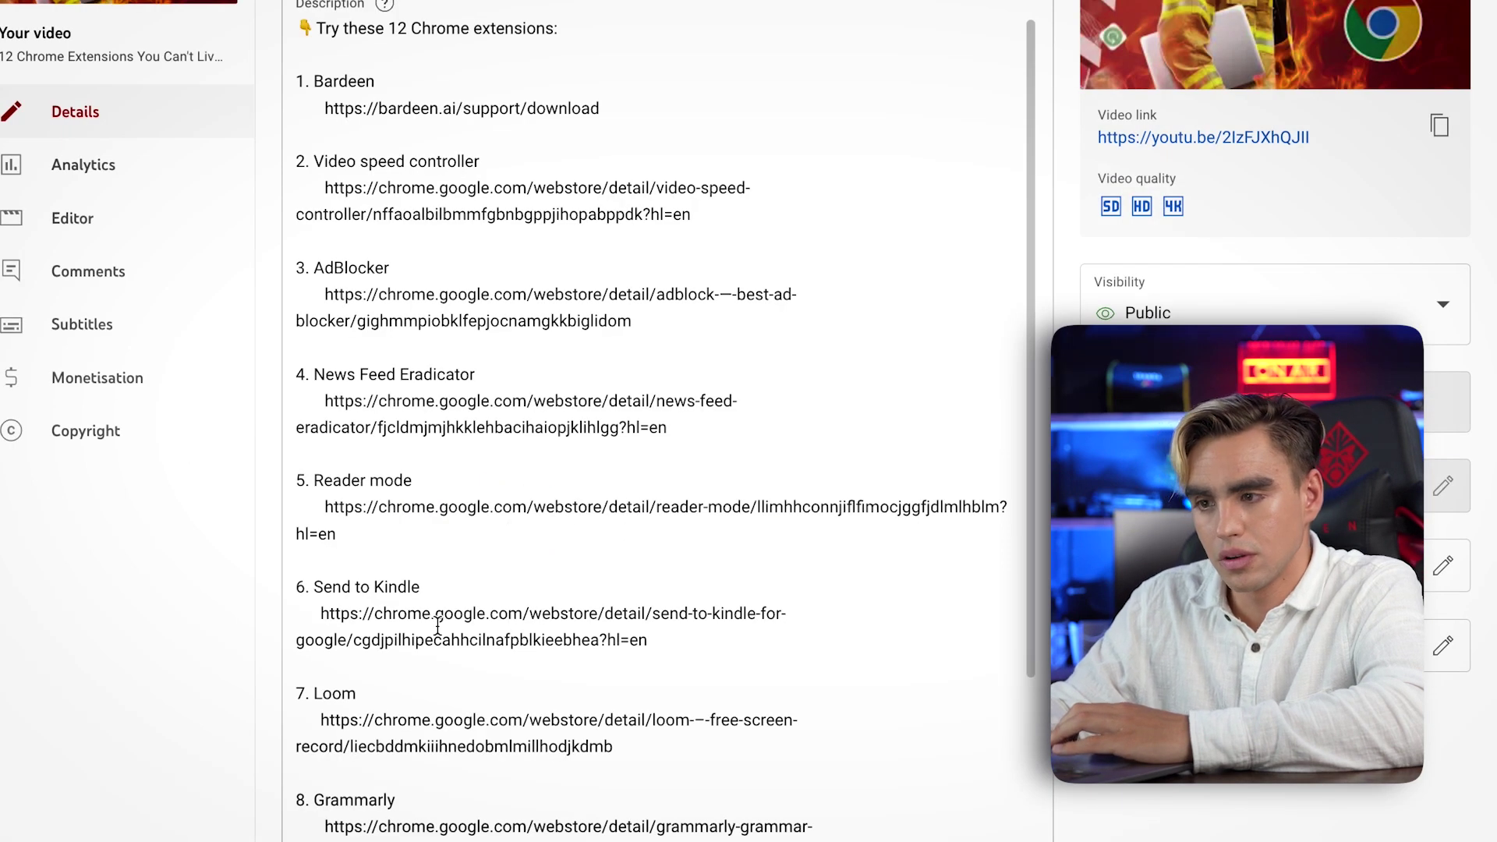
scroll(497, 583, "down", 10)
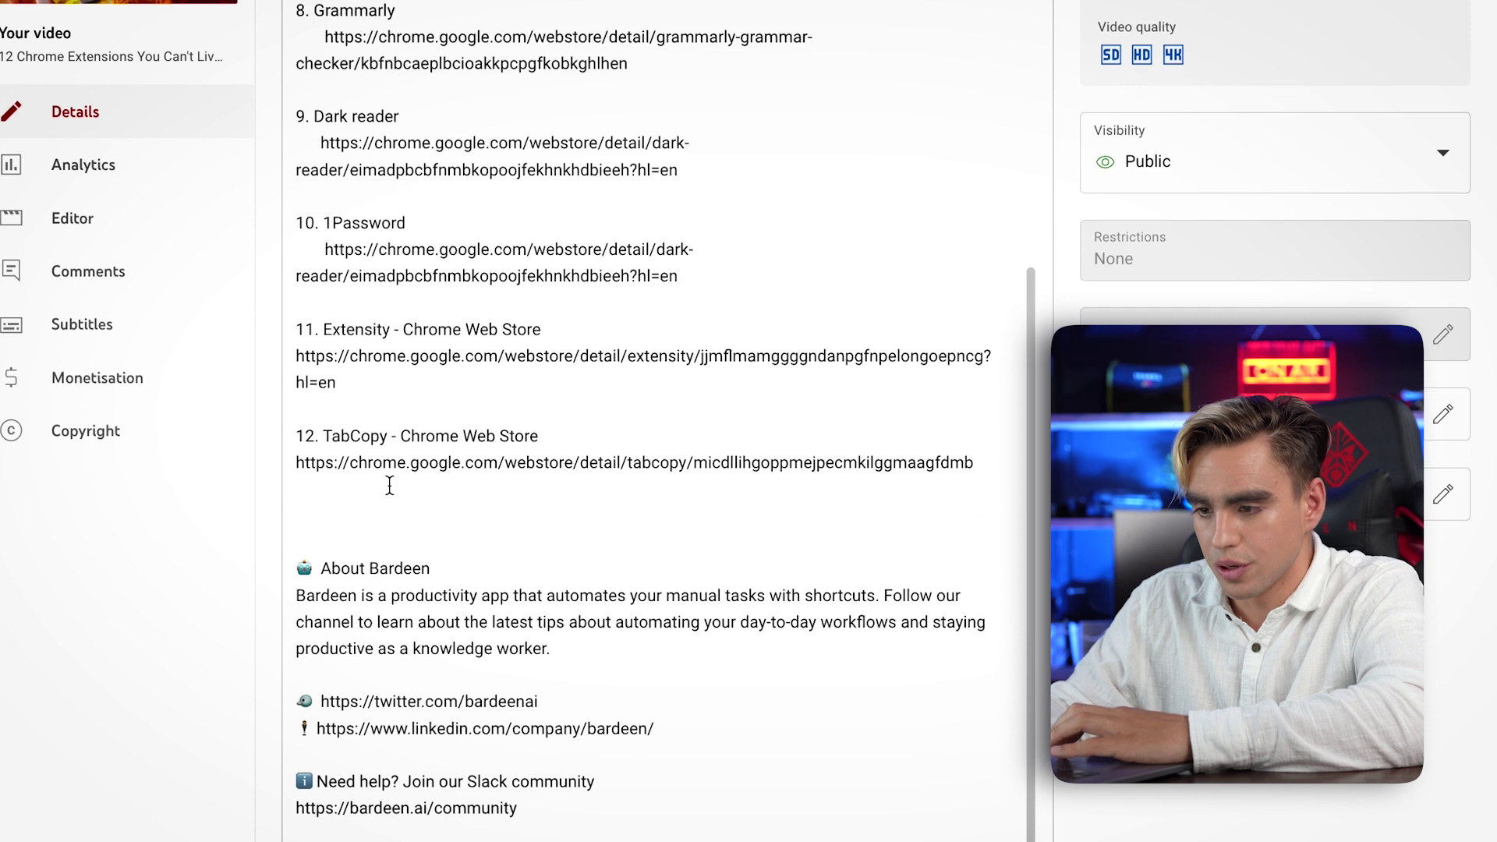
key("Return")
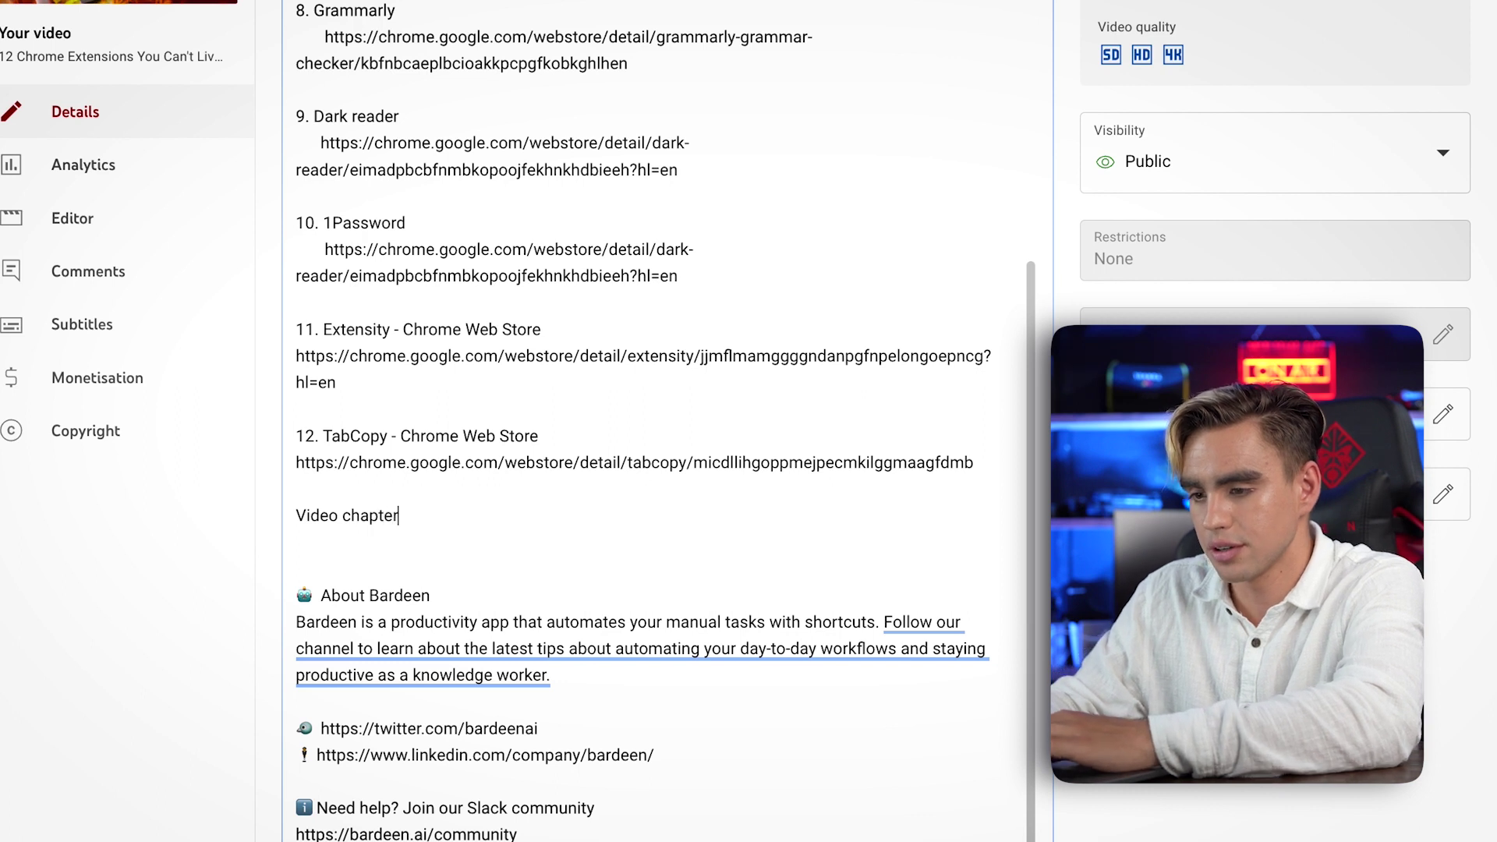
type("Video chapters:")
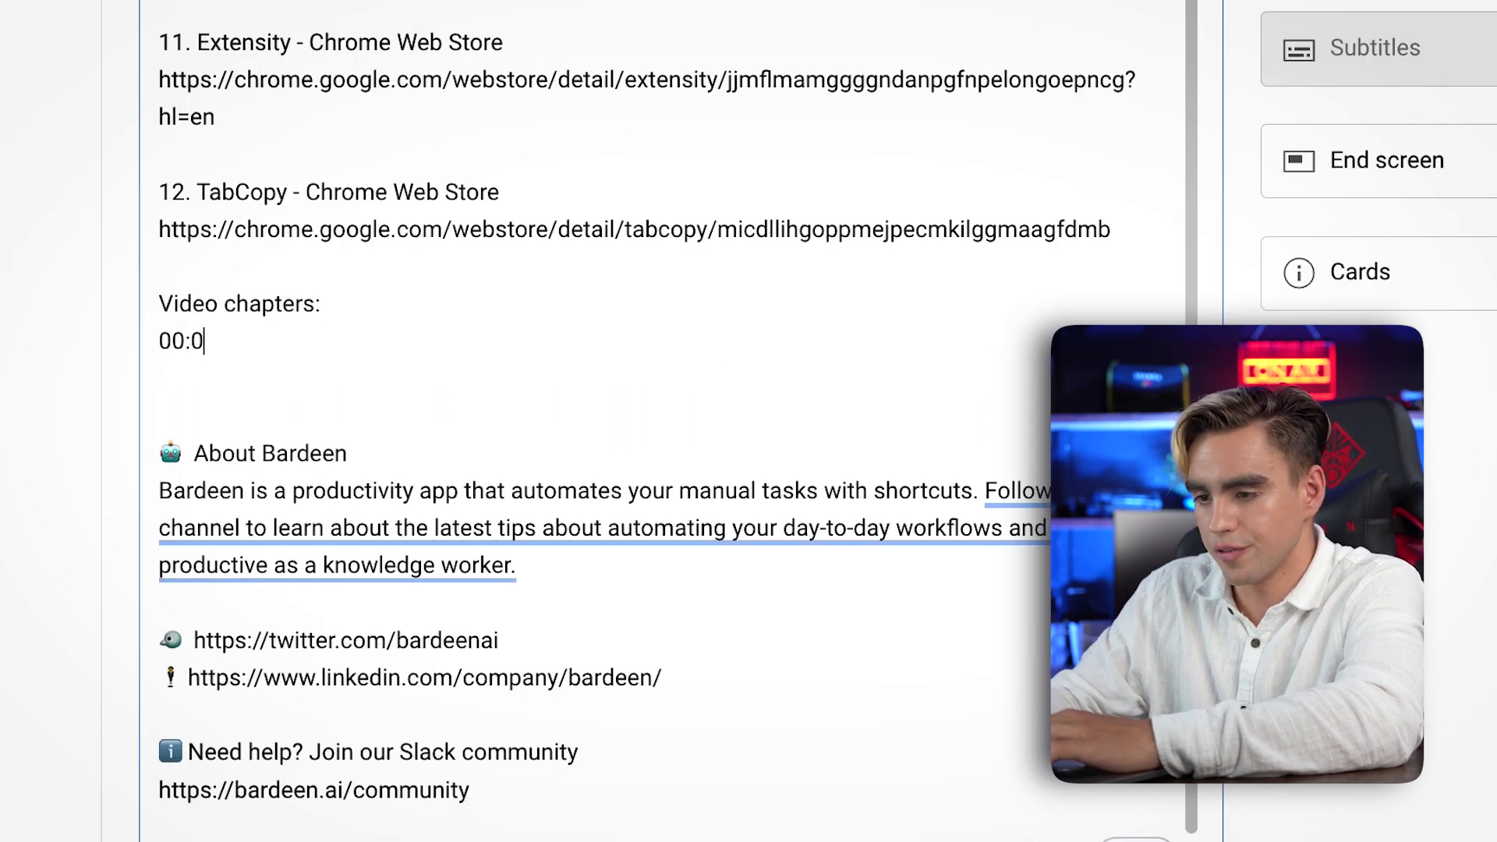
Add chapter lines 00:29 - Tool 1, 01:00 - Tool 2 and 8:00, then go to the watch page
key("Return")
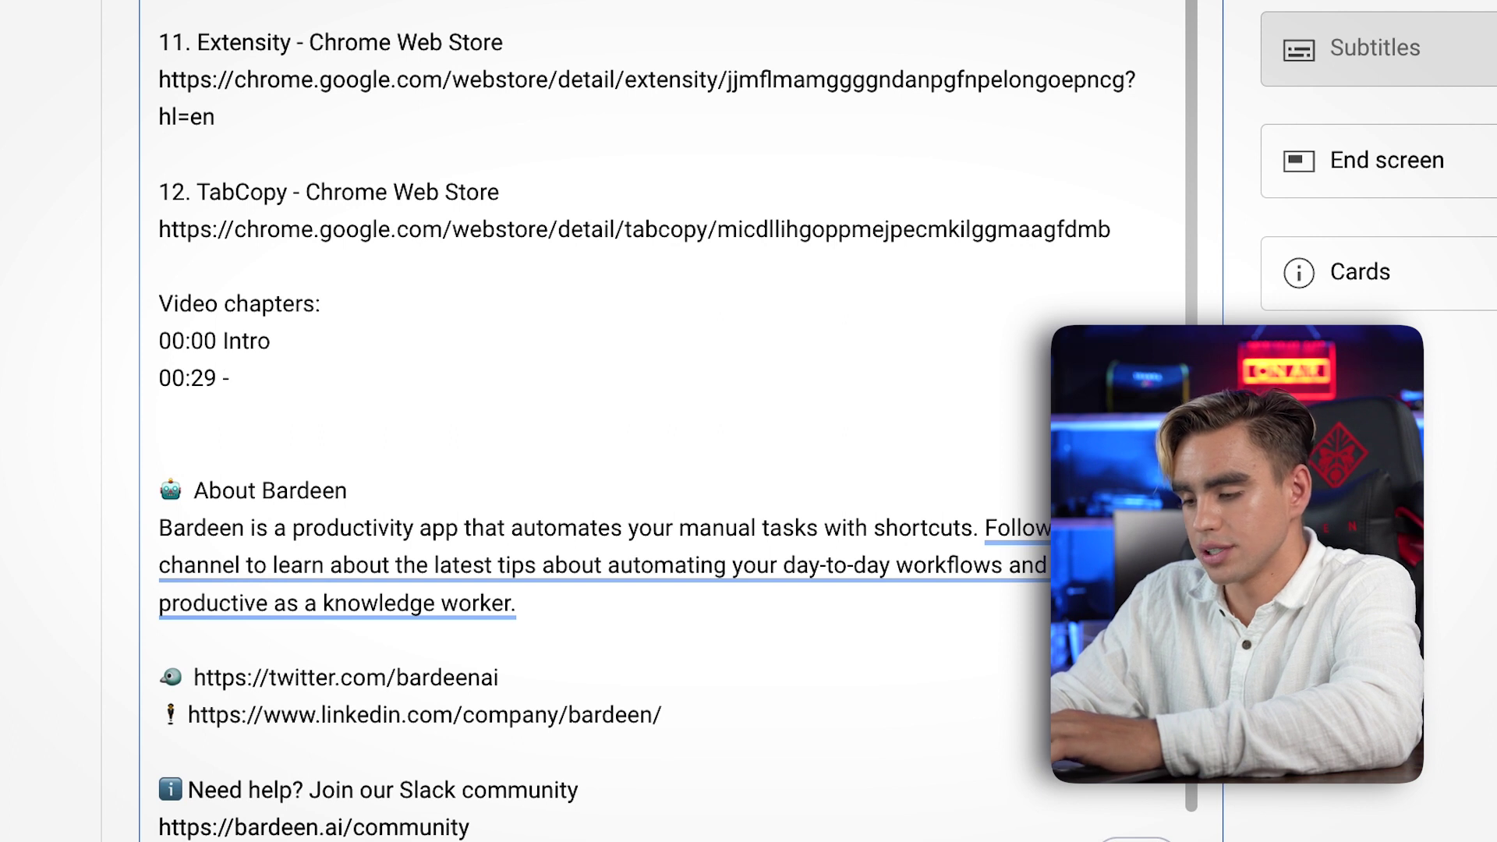
type("00:29 - Tool 1")
key("Return")
type("01:00 - Too")
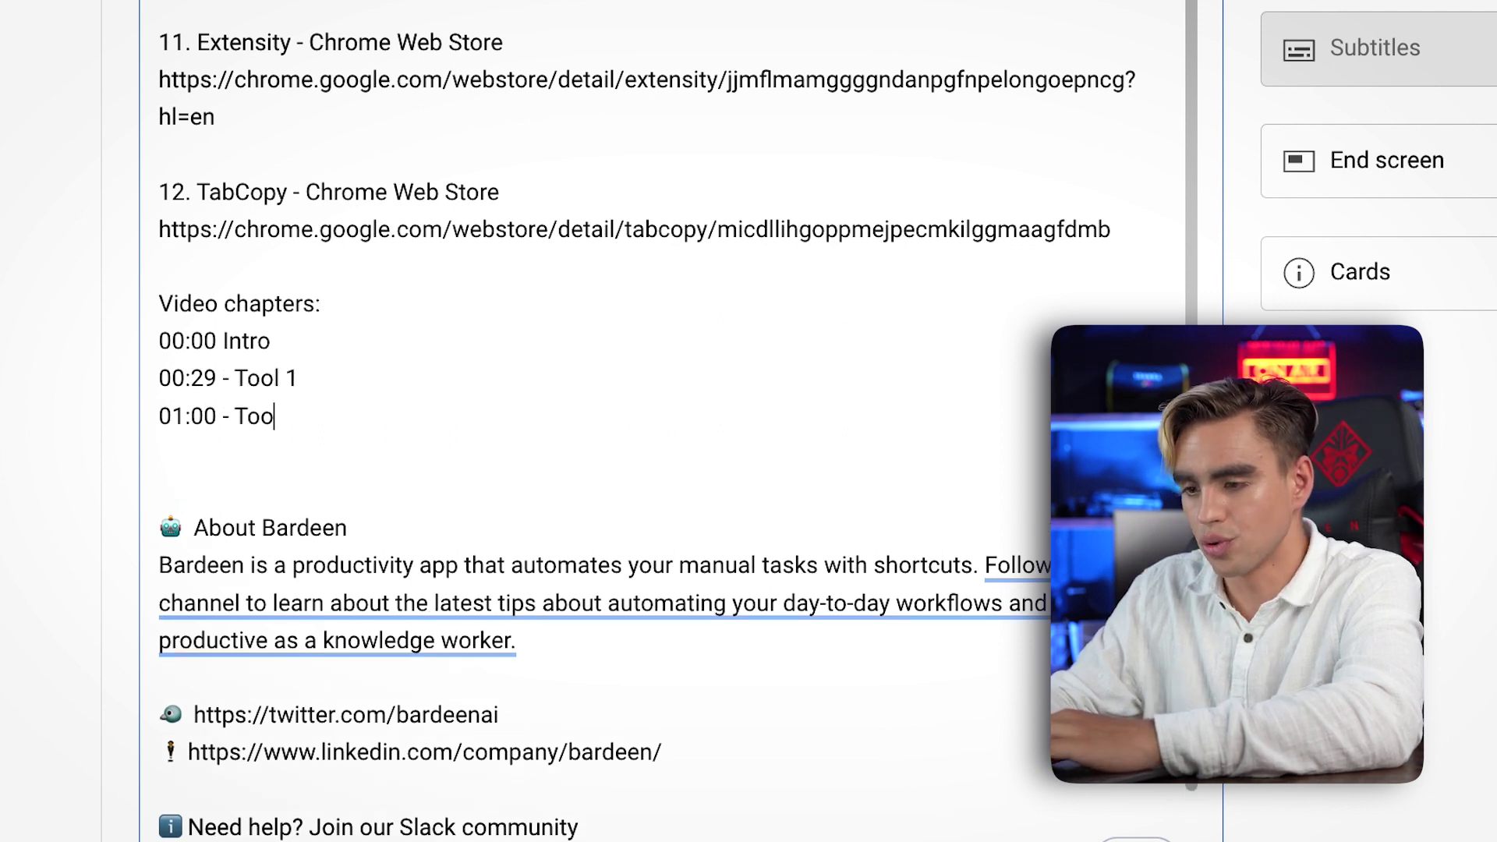
type("l 2")
key("Return")
type("8:00 - Tool 3")
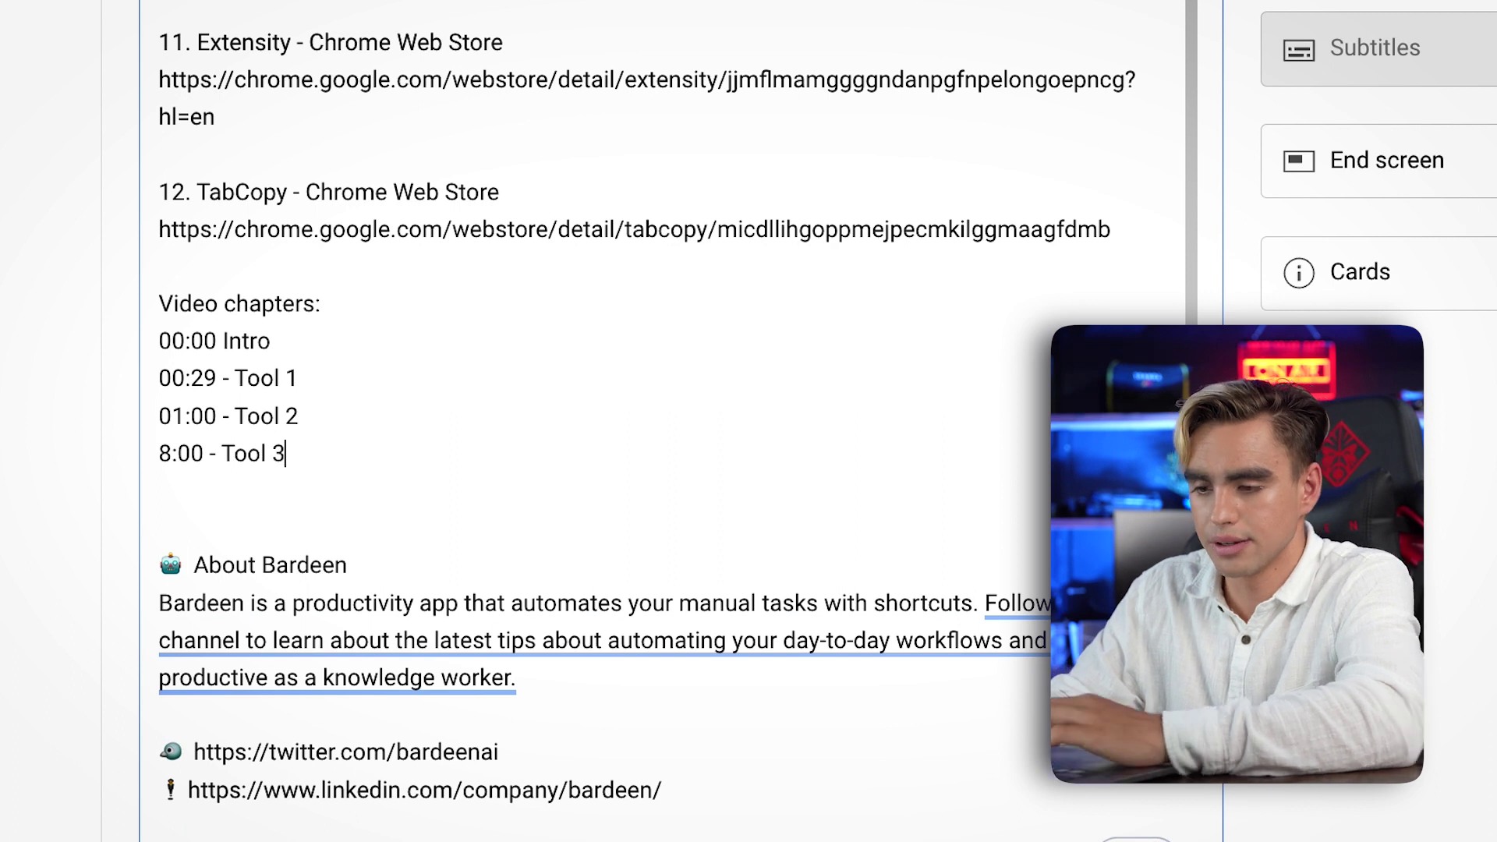
left_click(909, 140)
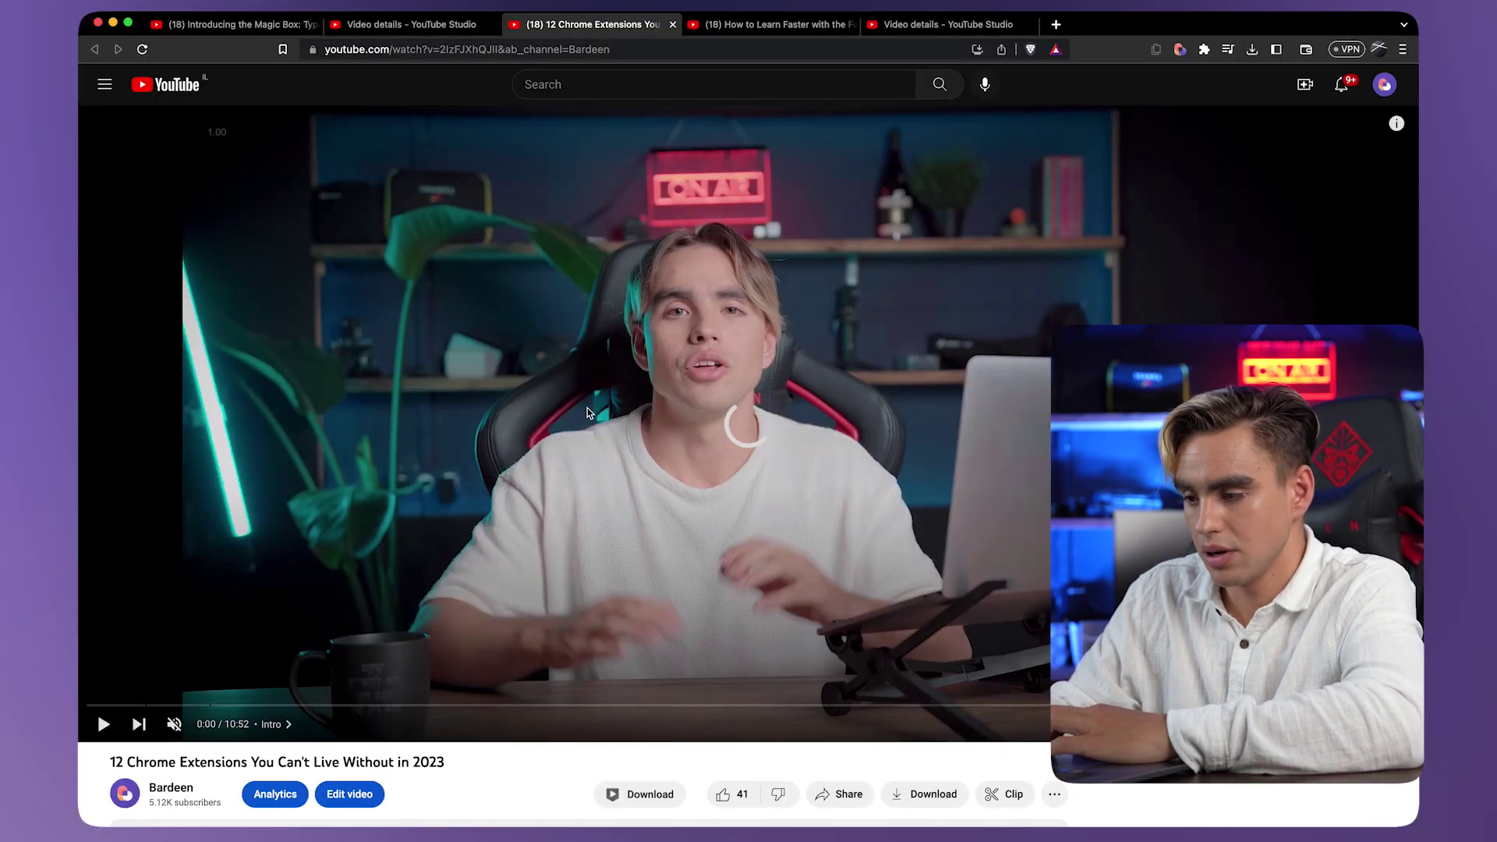
Review the watch page description, then return to the Studio video details showing the chapters block
scroll(586, 418, "down", 3)
scroll(587, 417, "up", 3)
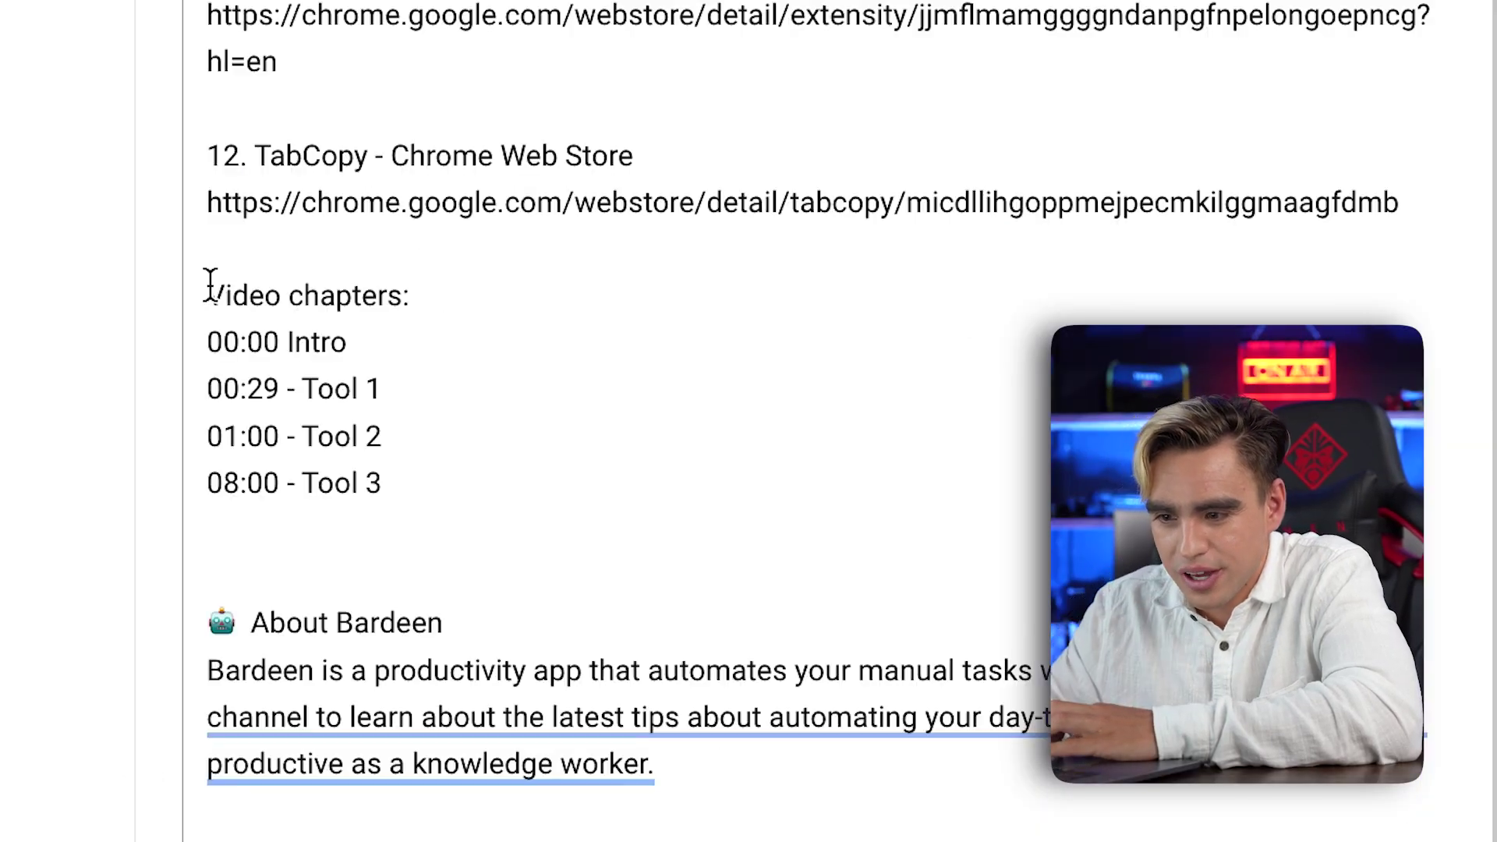
Delete the whole Video chapters block, through 08:00 - Tool 3, and expand the additional video settings
left_click_drag(274, 544, 387, 597)
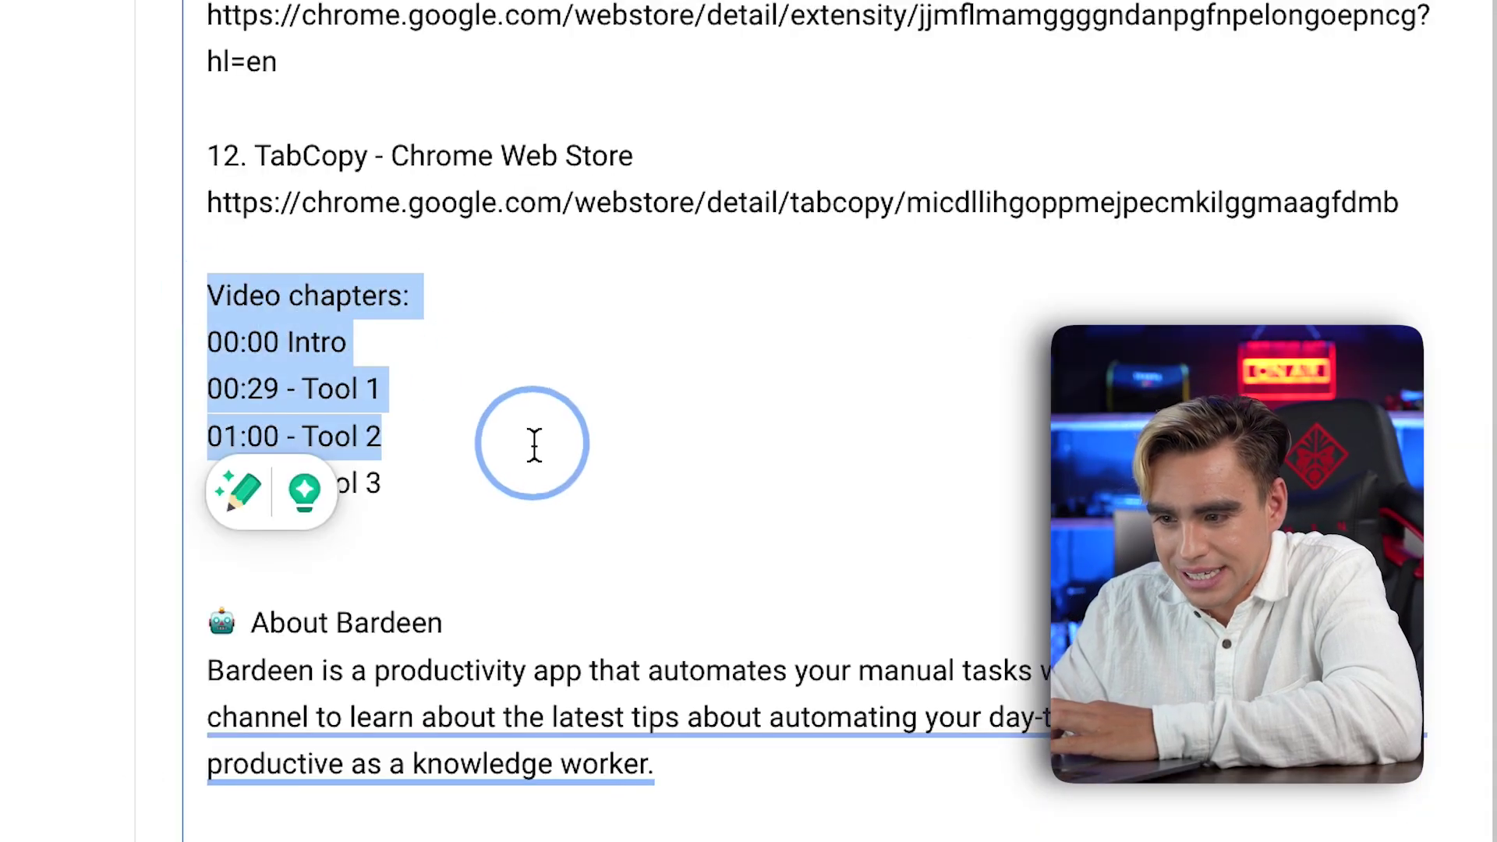
left_click(525, 489, "shift")
key("BackSpace")
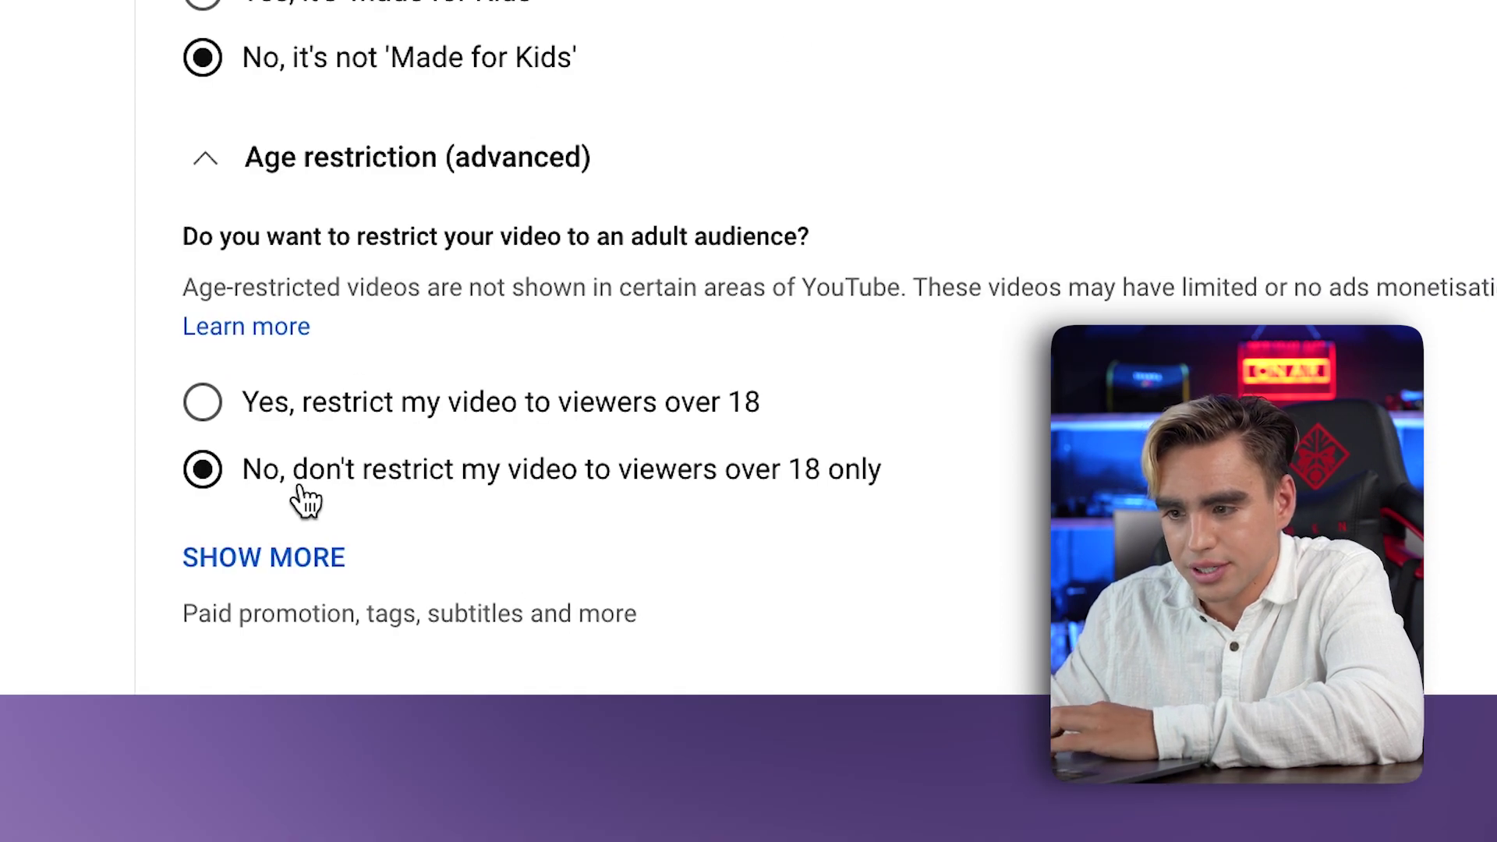
left_click(322, 558)
scroll(321, 575, "down", 8)
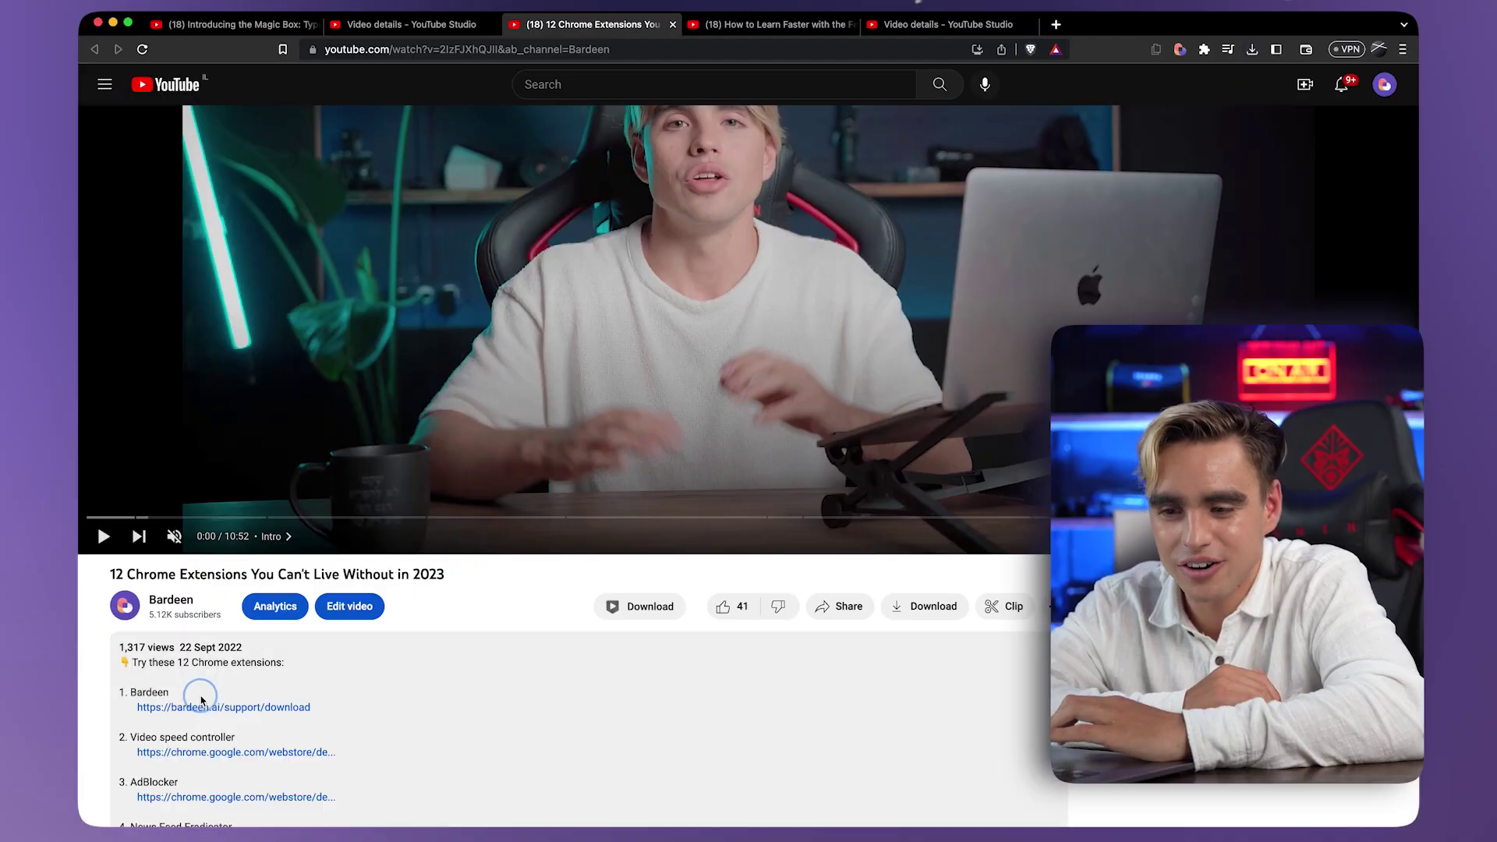
scroll(201, 700, "down", 15)
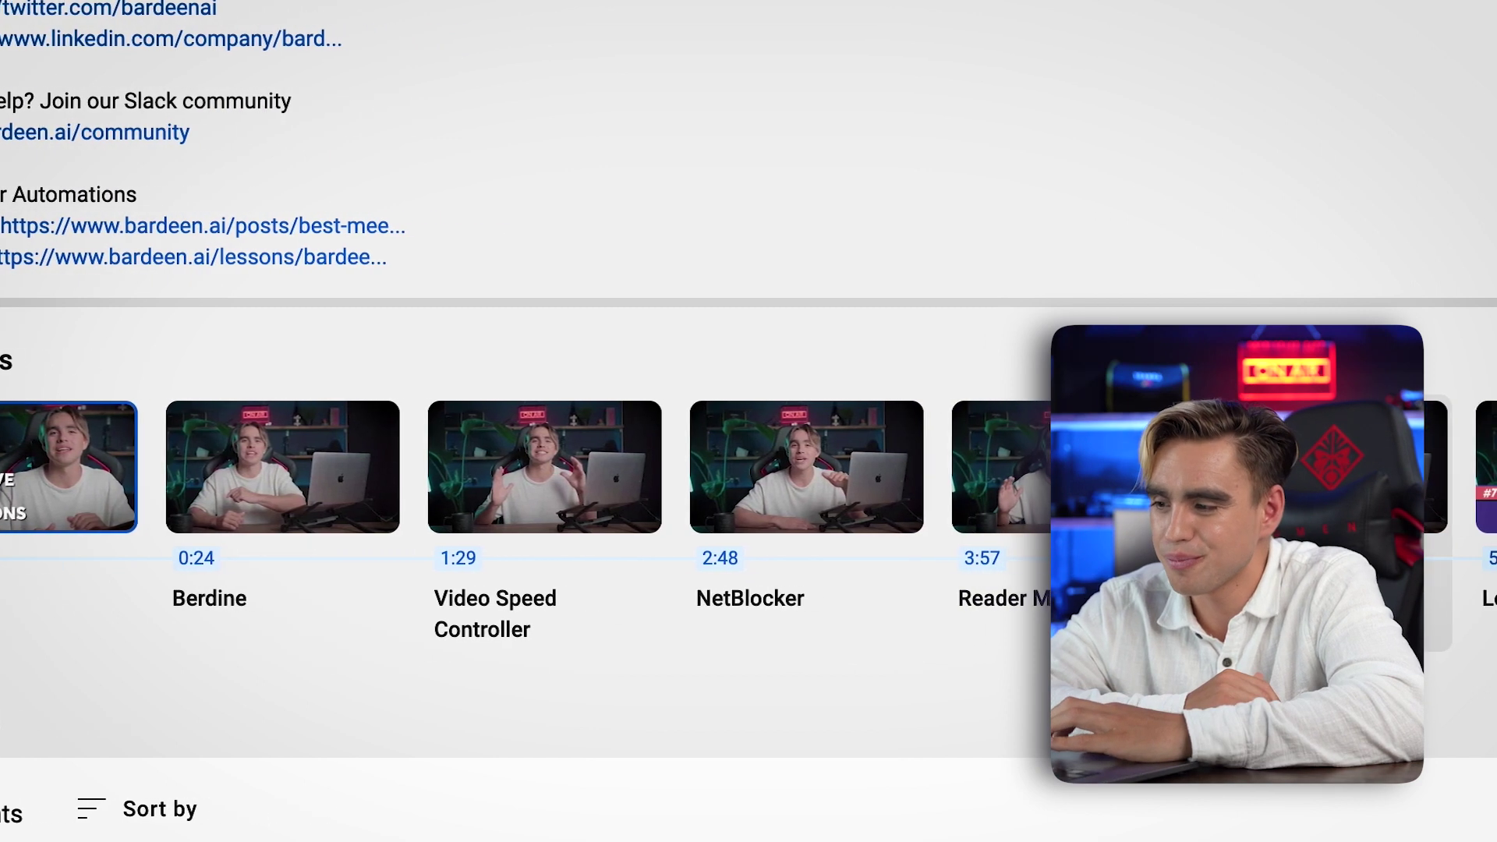
scroll(803, 507, "right", 10)
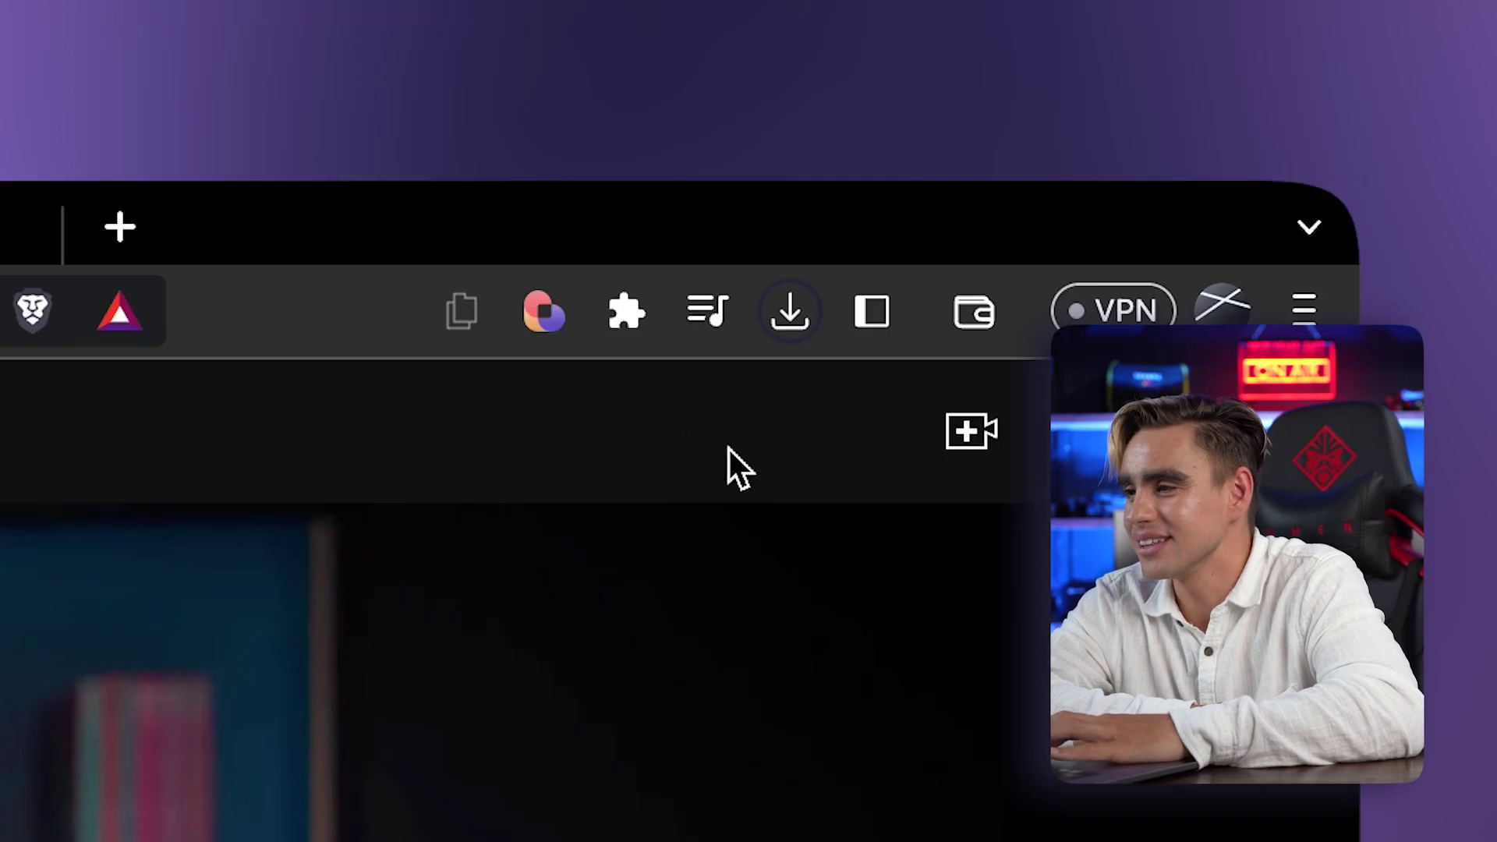
Run Bardeen's 'Get a YouTube chapters' playbook, copy its 14 generated chapter lines, and open the document
left_click(550, 307)
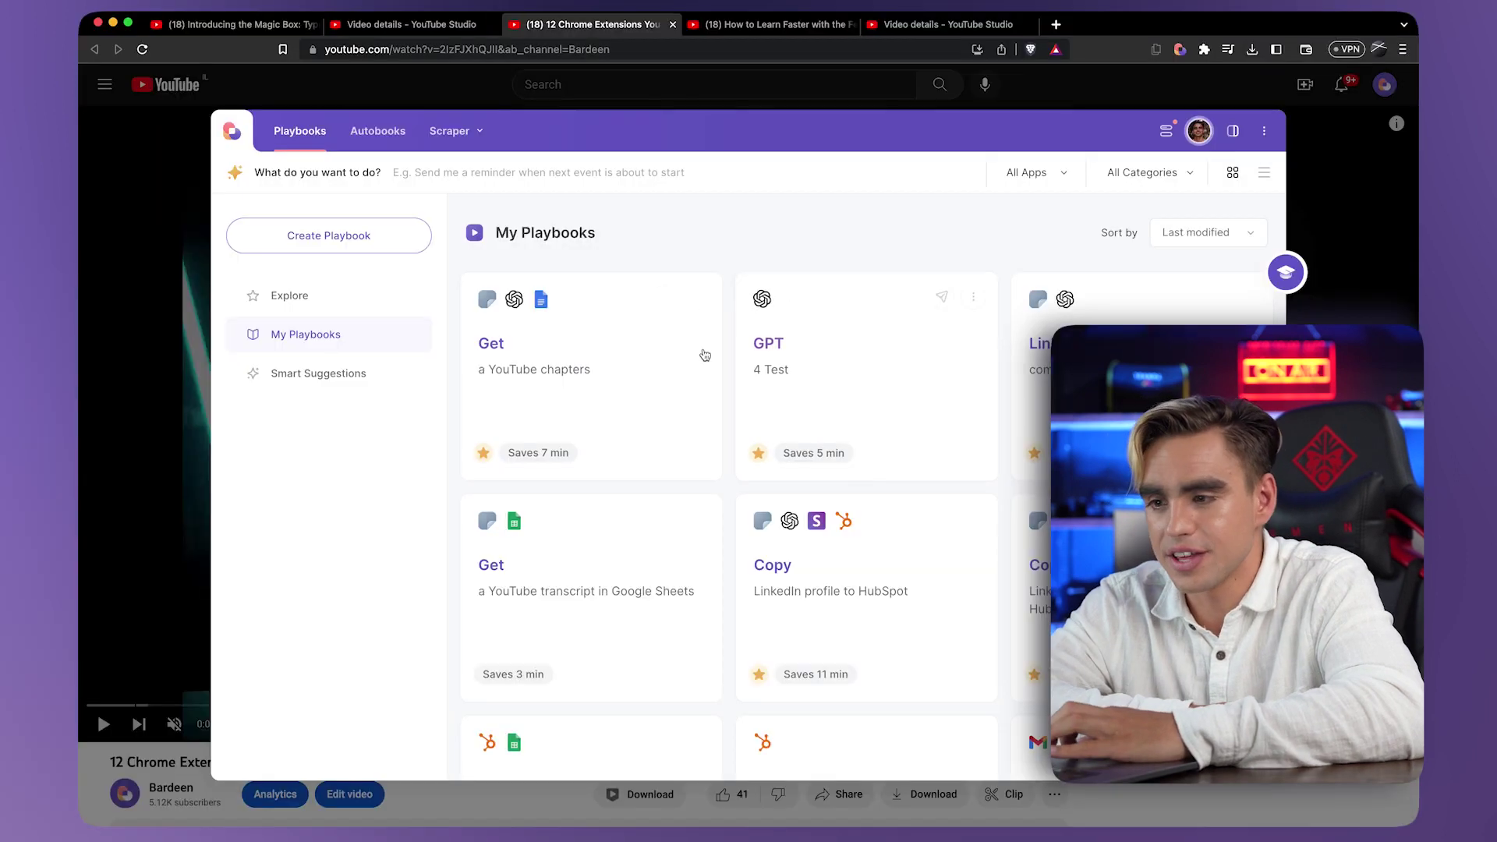
left_click(681, 372)
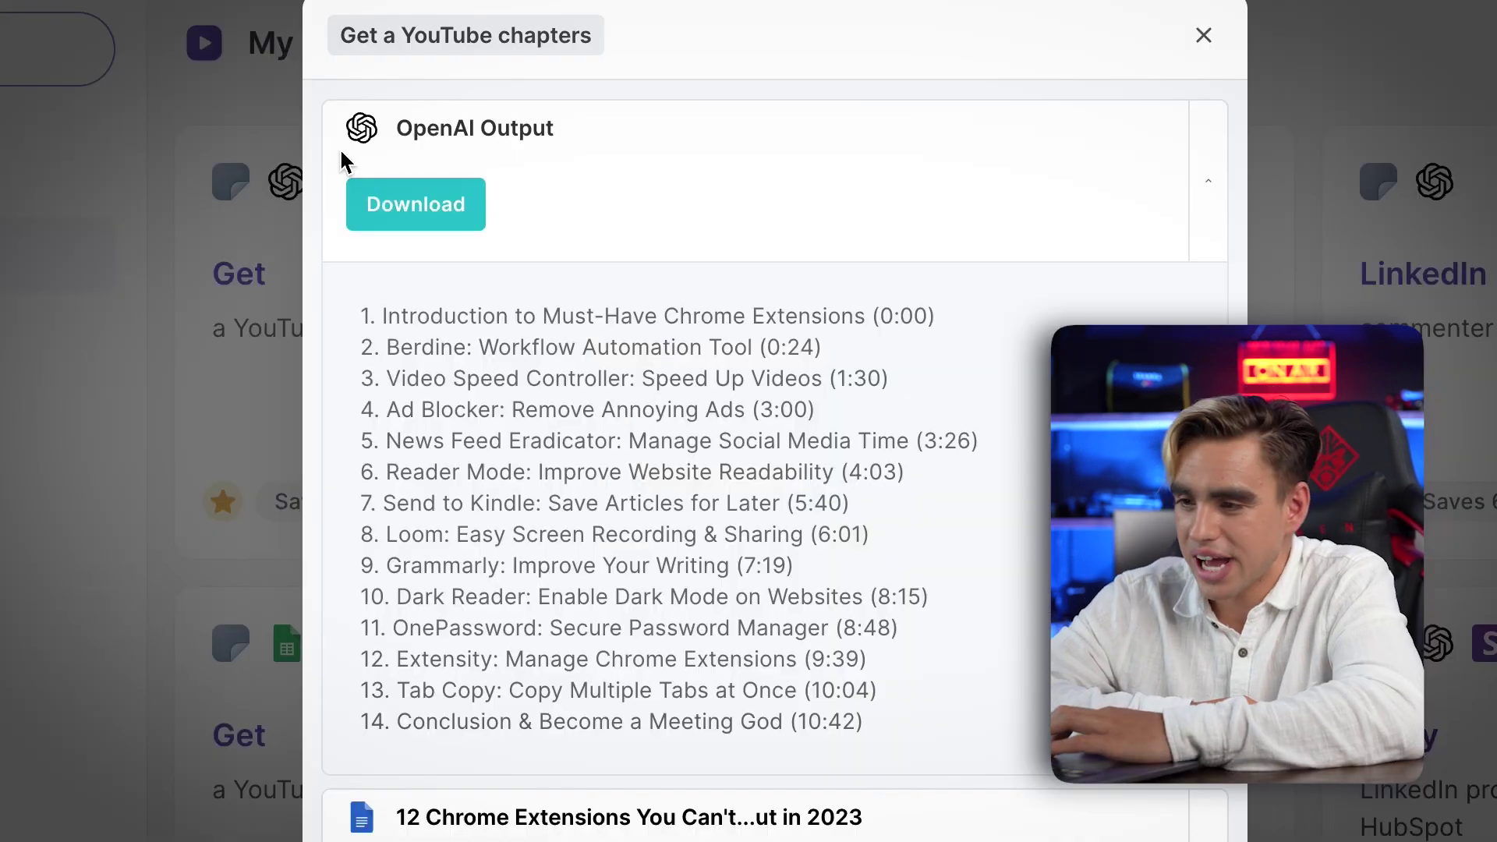
left_click_drag(358, 320, 880, 737)
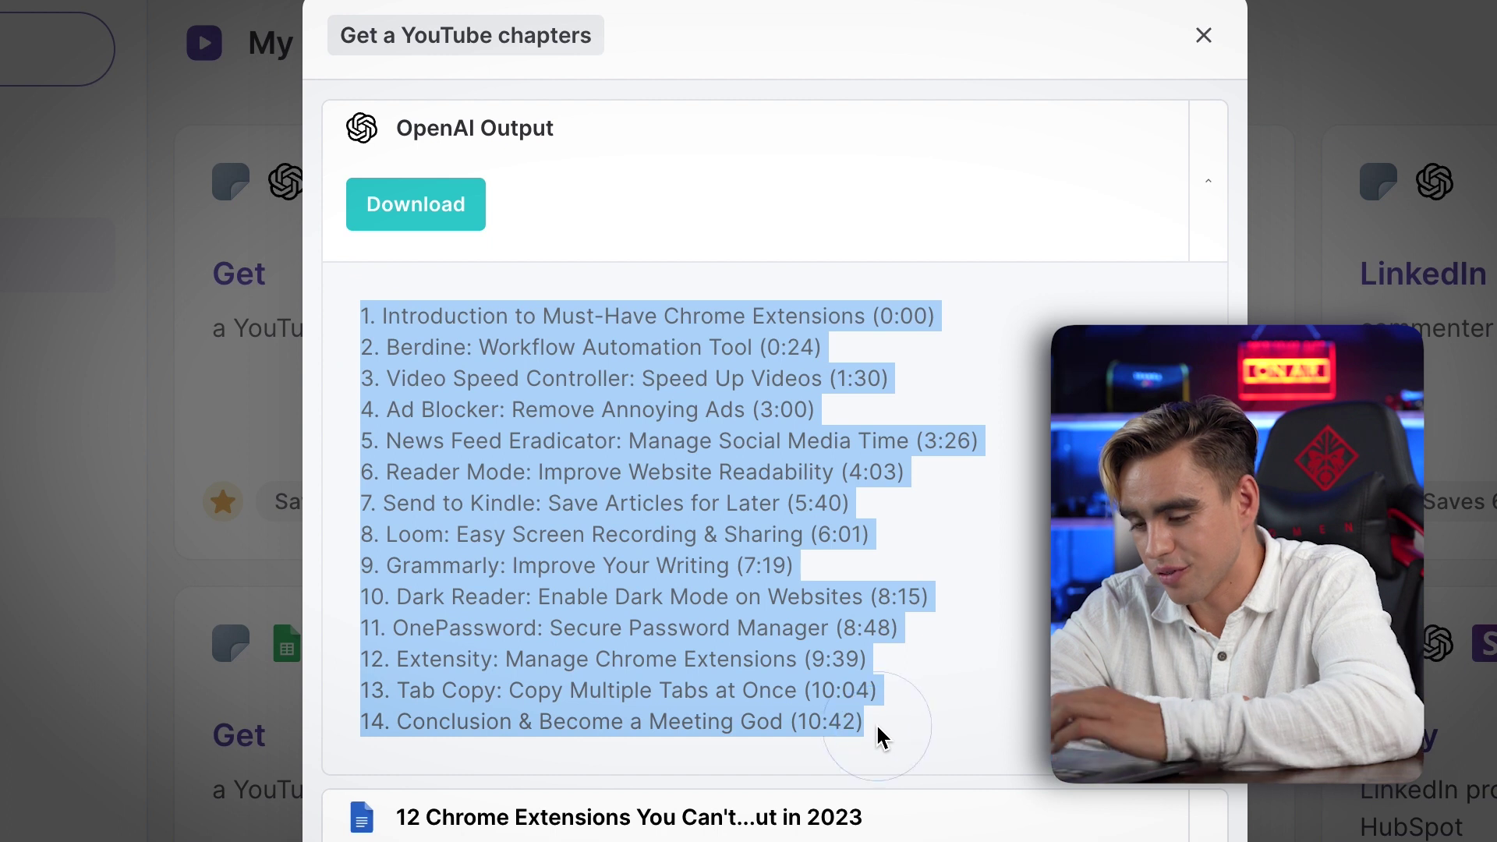
scroll(1206, 825, "down", 4)
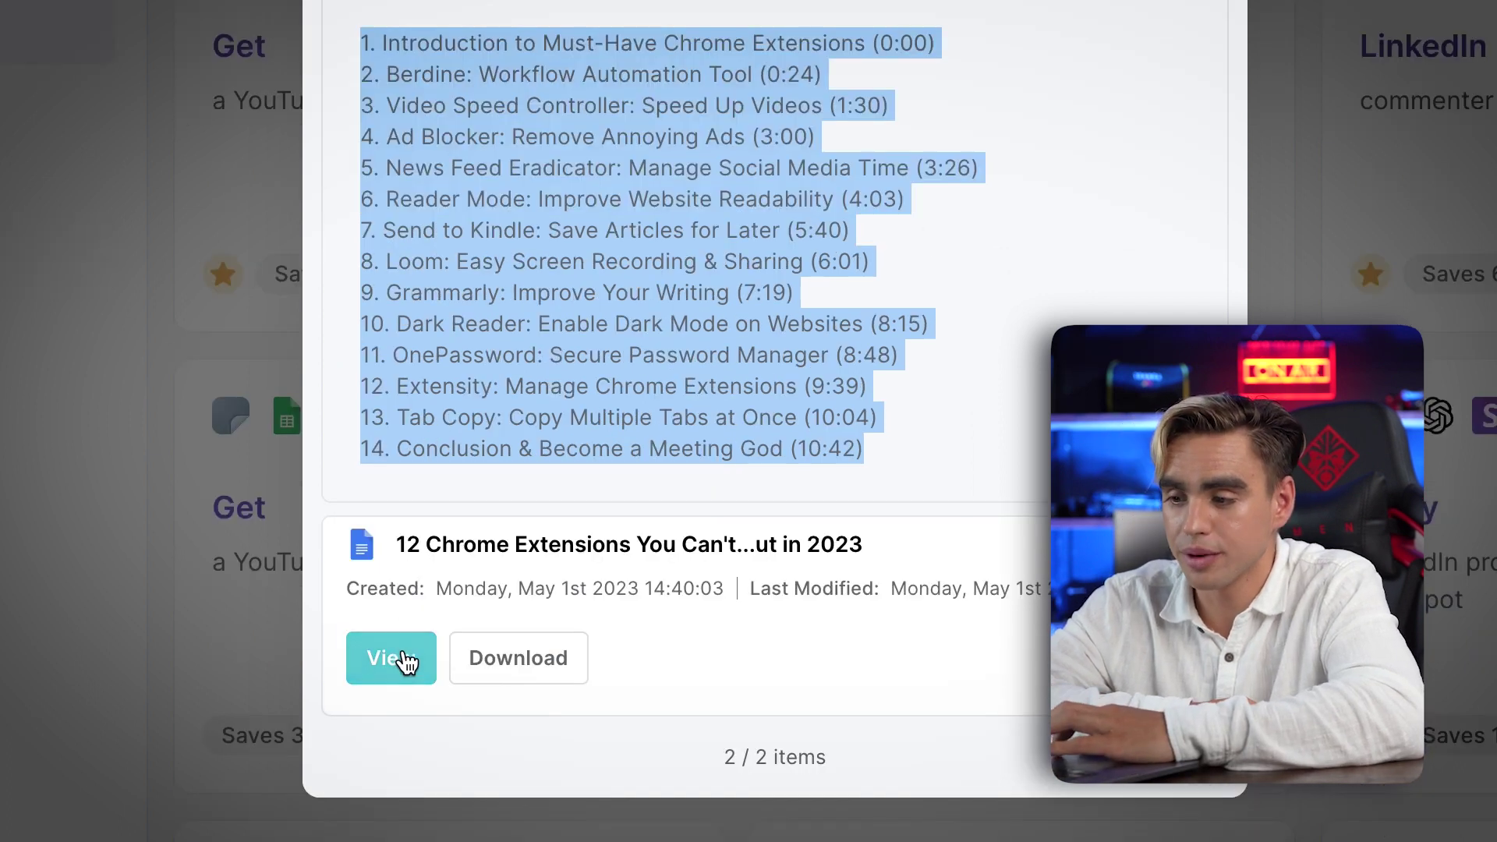
left_click(406, 657)
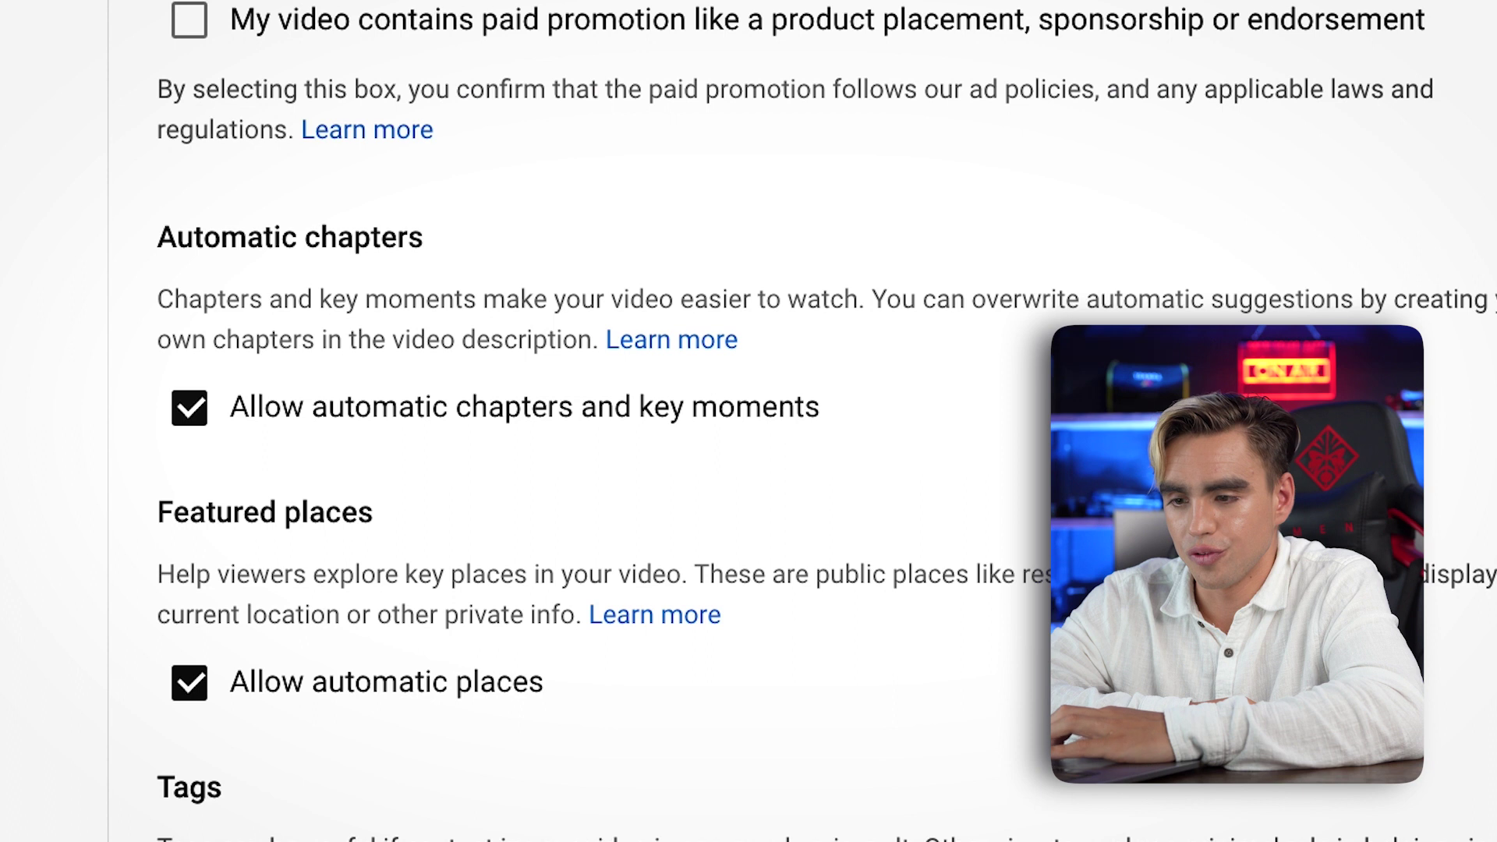
Turn off automatic chapters and key moments for the video
left_click(191, 409)
scroll(363, 359, "up", 15)
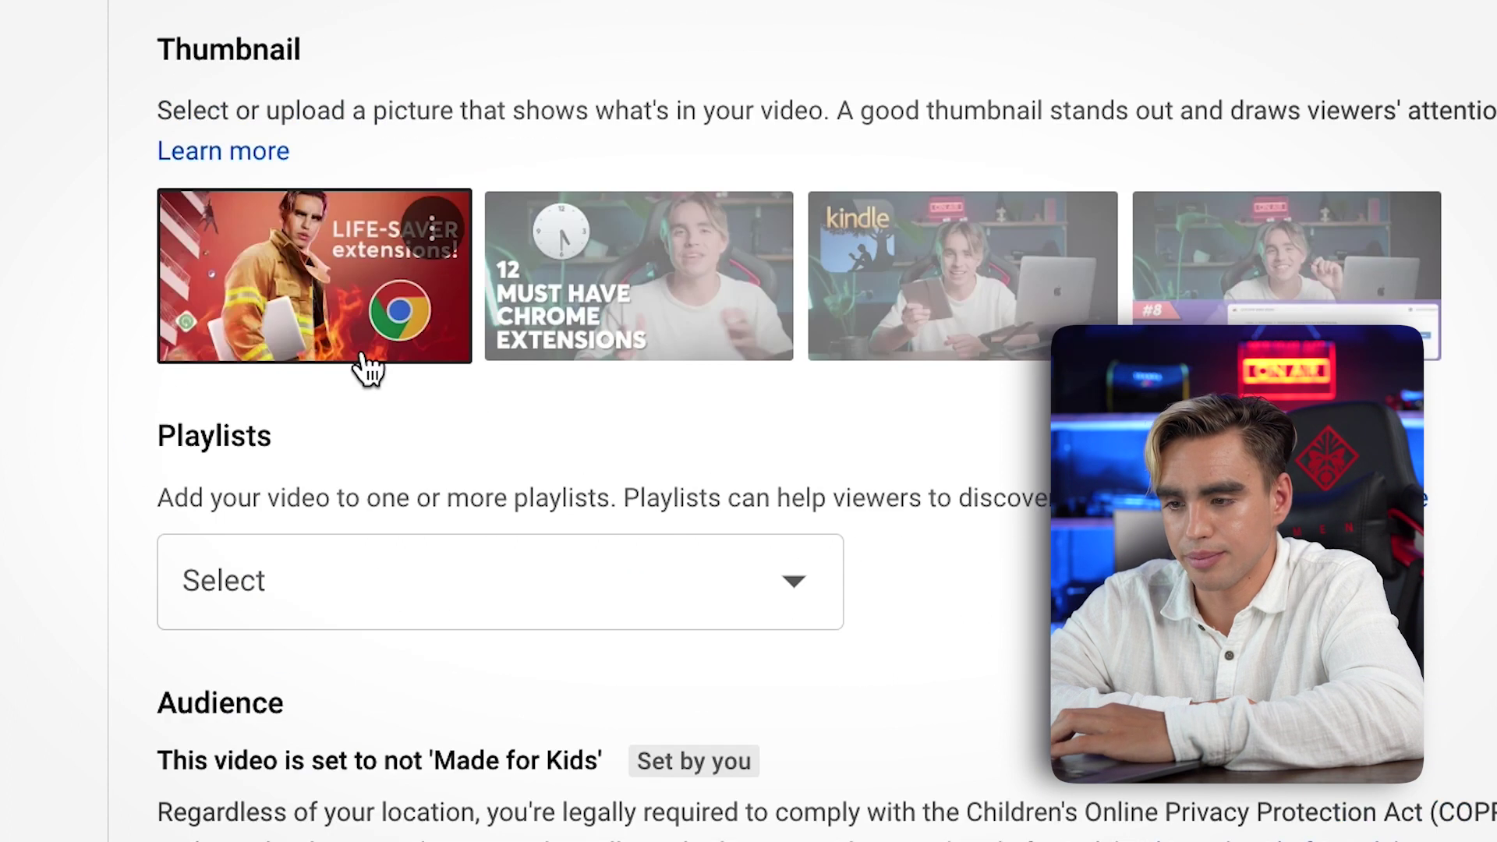
scroll(365, 359, "up", 8)
Add a 'Video Chapter Titles:' heading with the pasted chapter list beneath it, then reload
left_click(362, 320)
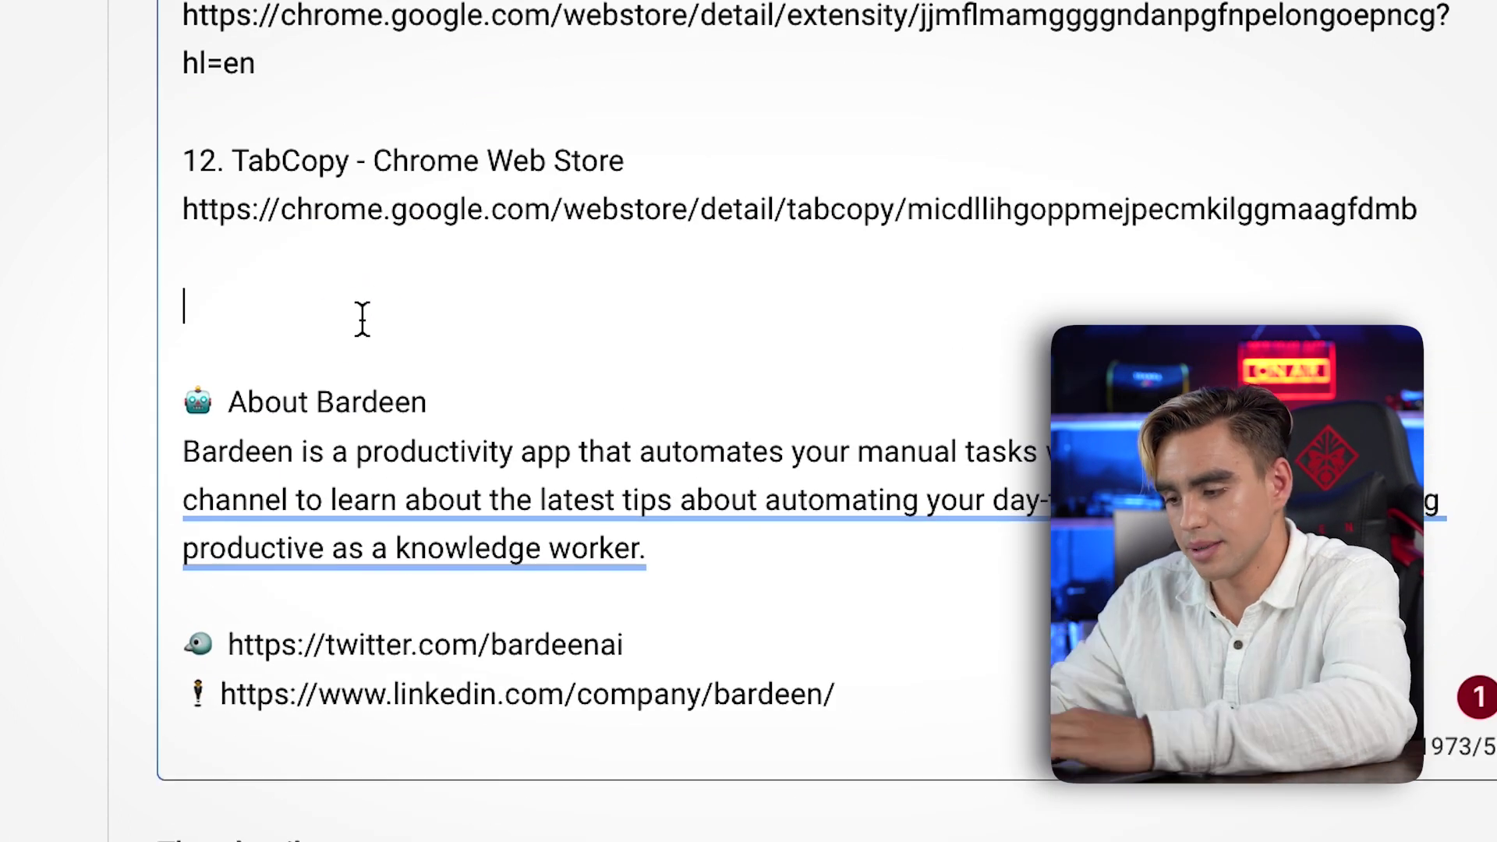
type("Video Chapter ")
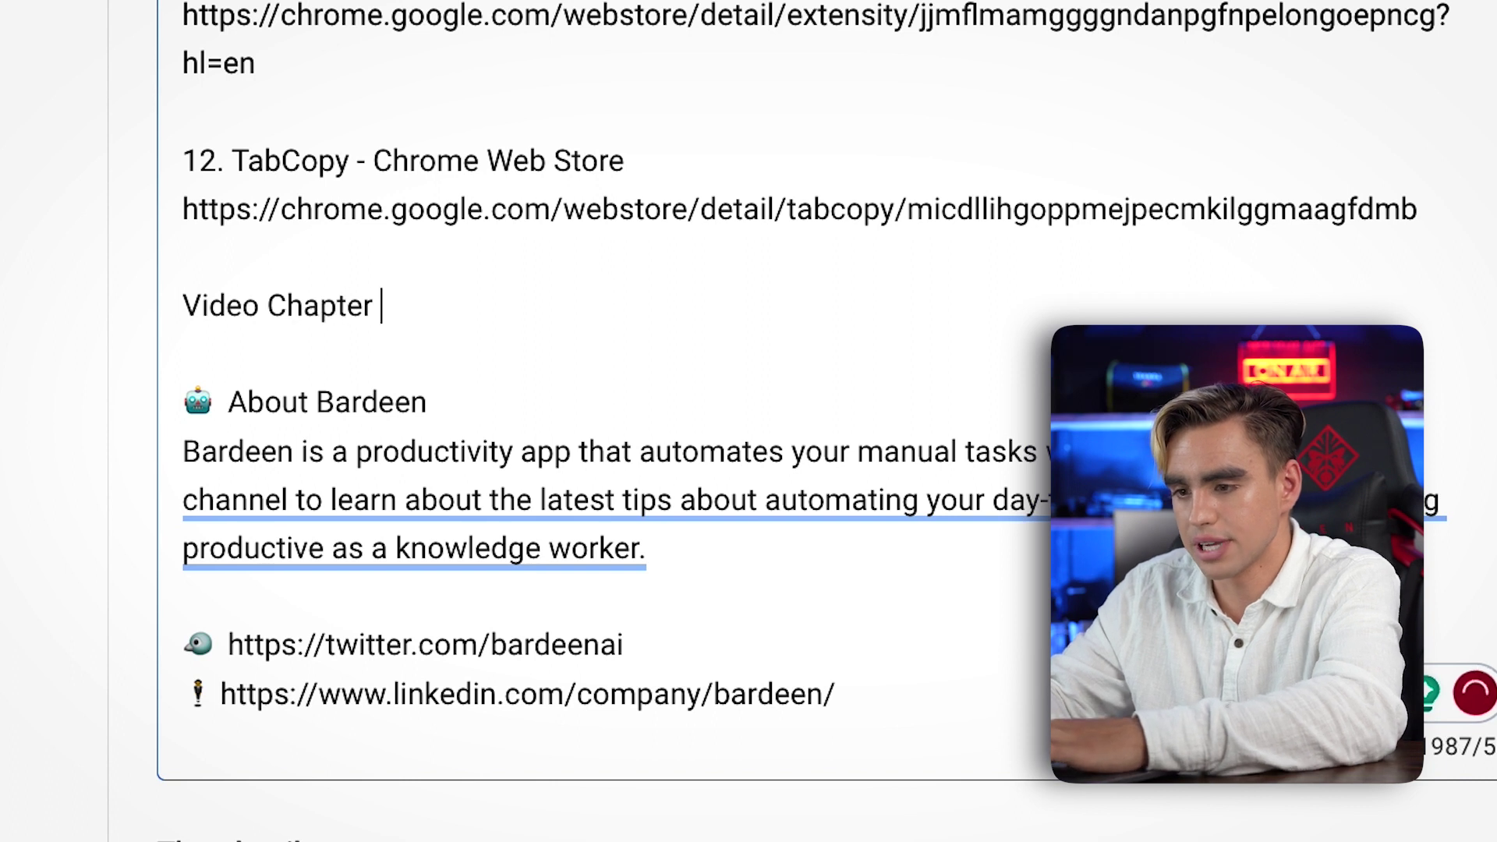
type("Titles:")
key("Return")
key("ctrl+v")
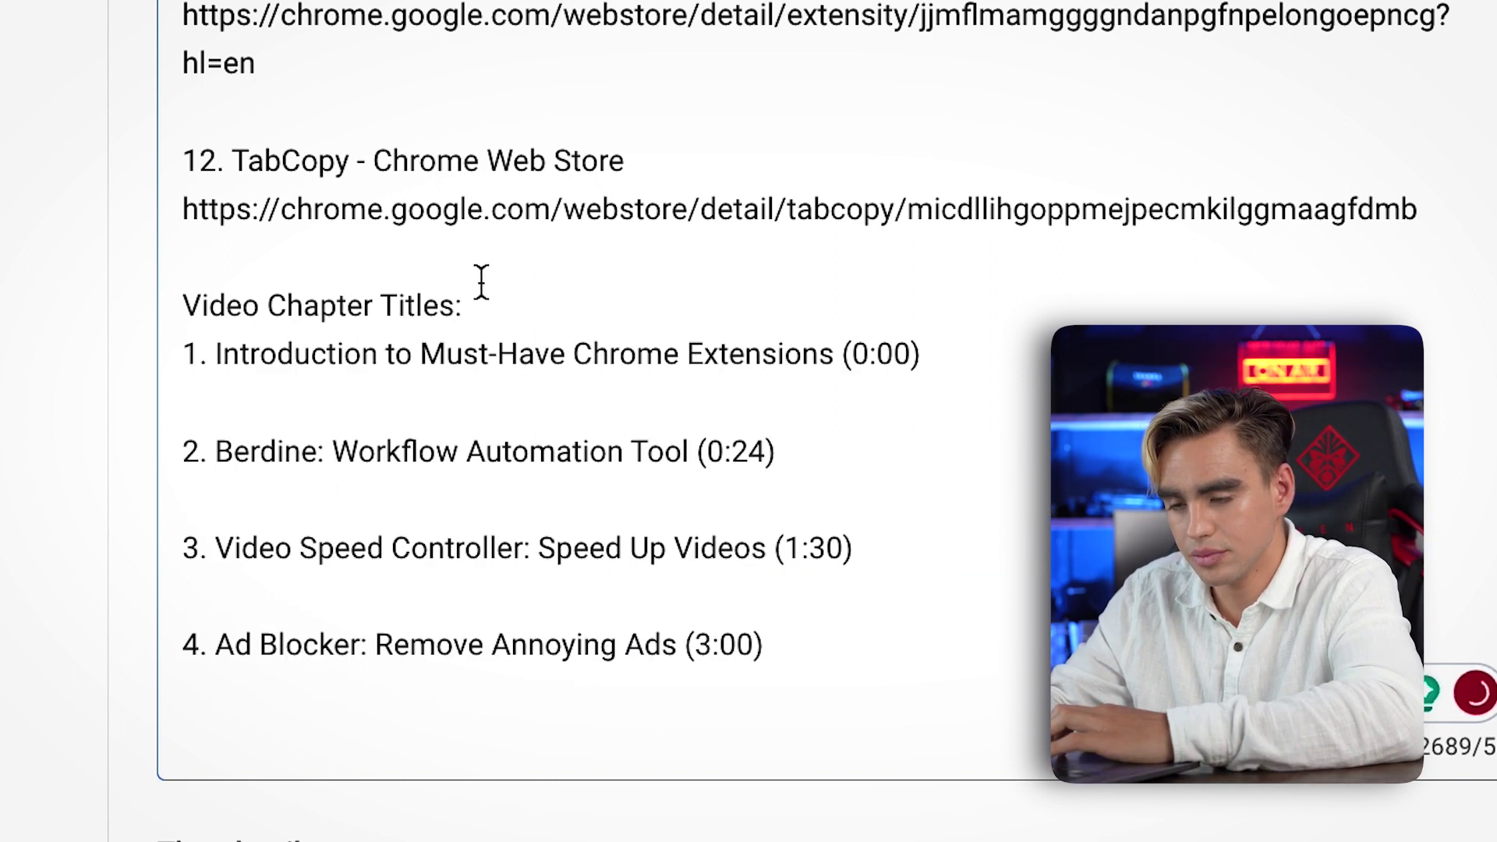
key("super+r")
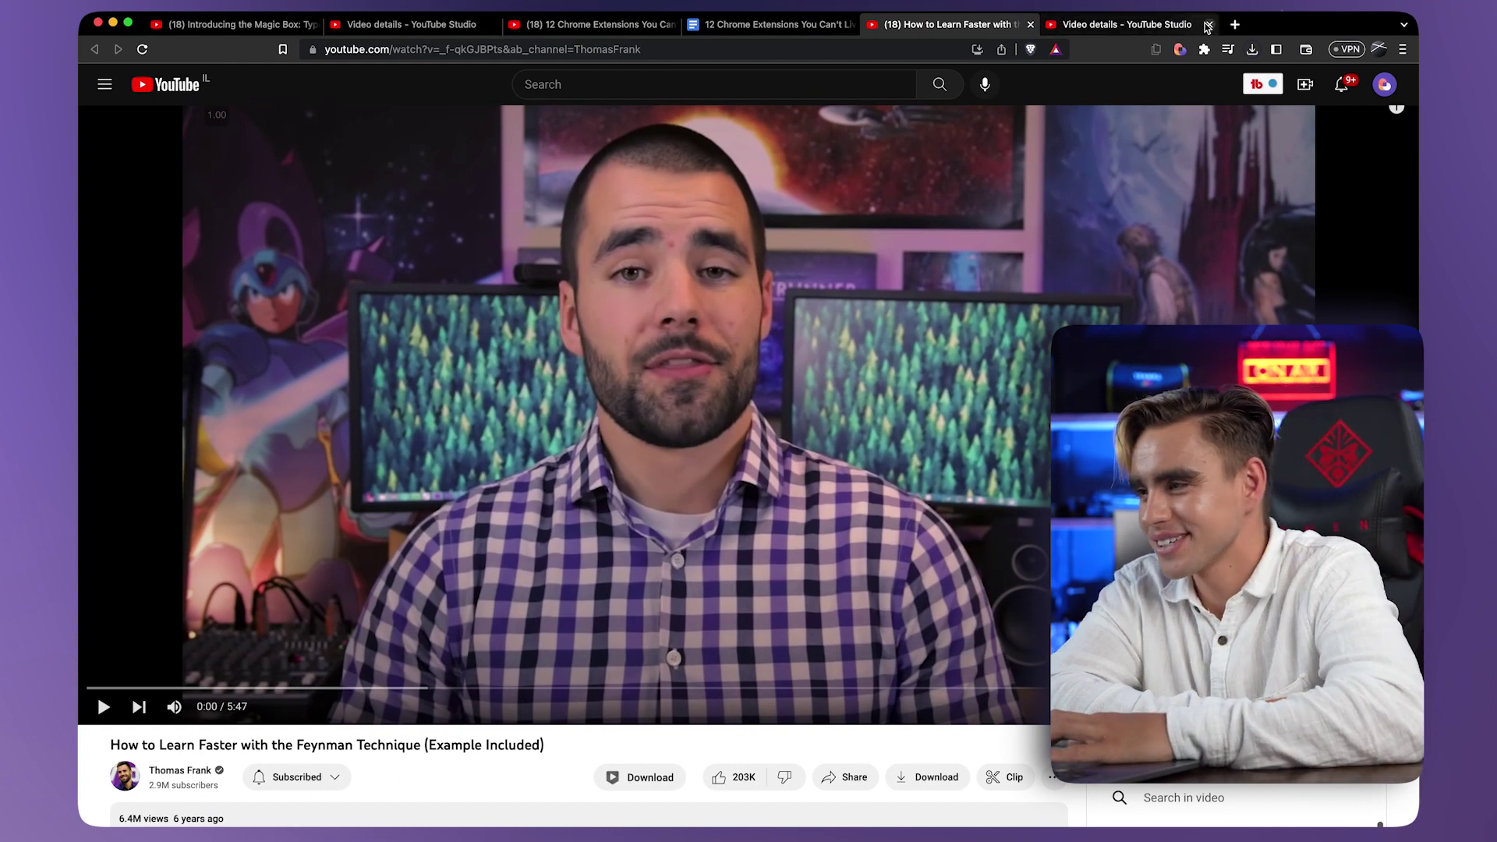
Run Bardeen's 'Get a YouTube chapters' playbook on the Feynman video and select its 13 chapters
left_click(1182, 51)
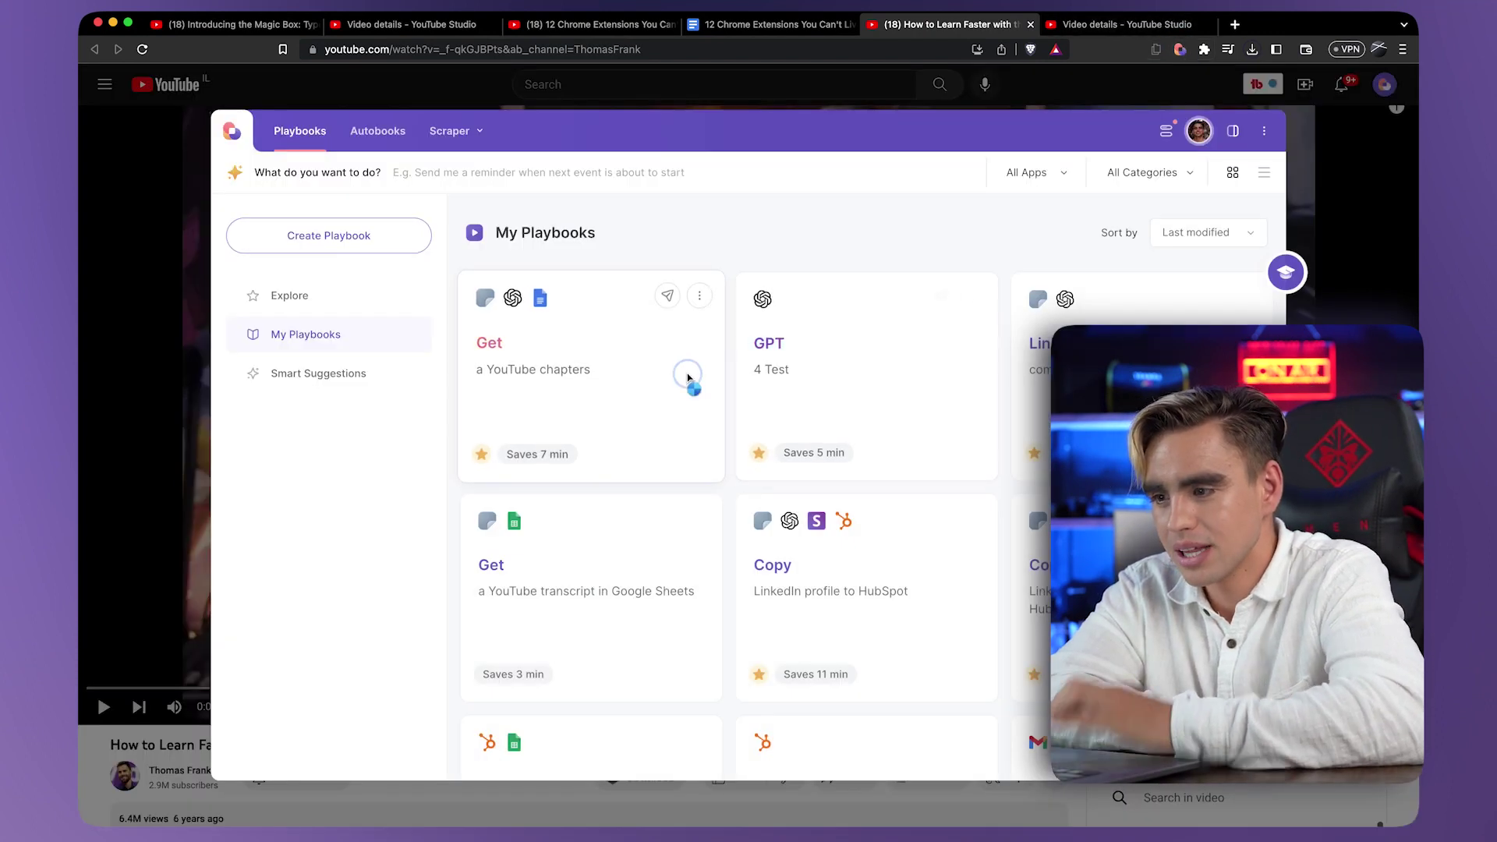
left_click(686, 377)
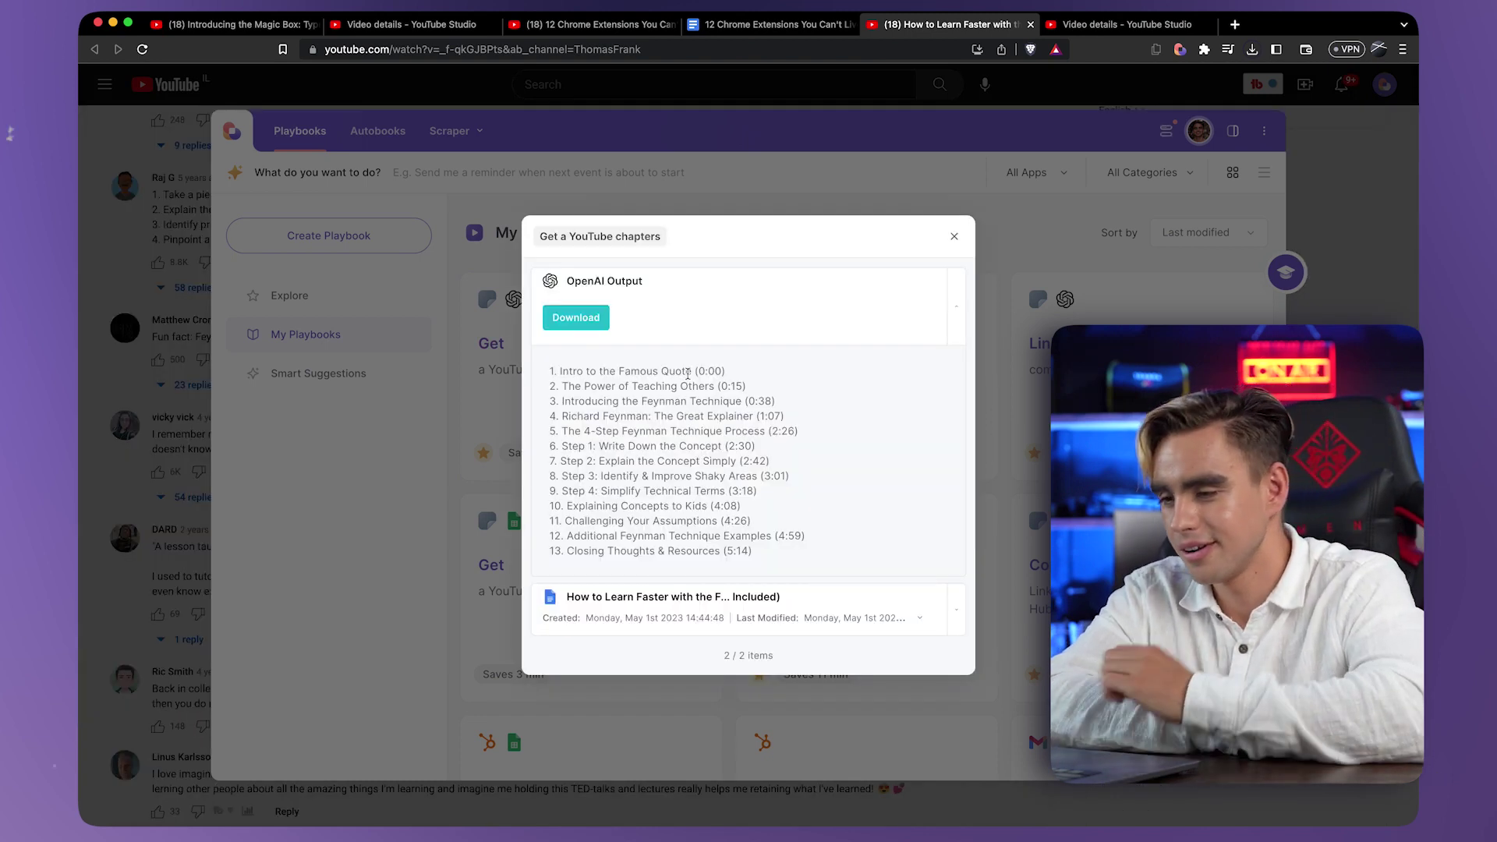
left_click_drag(549, 371, 767, 554)
key("ctrl+c")
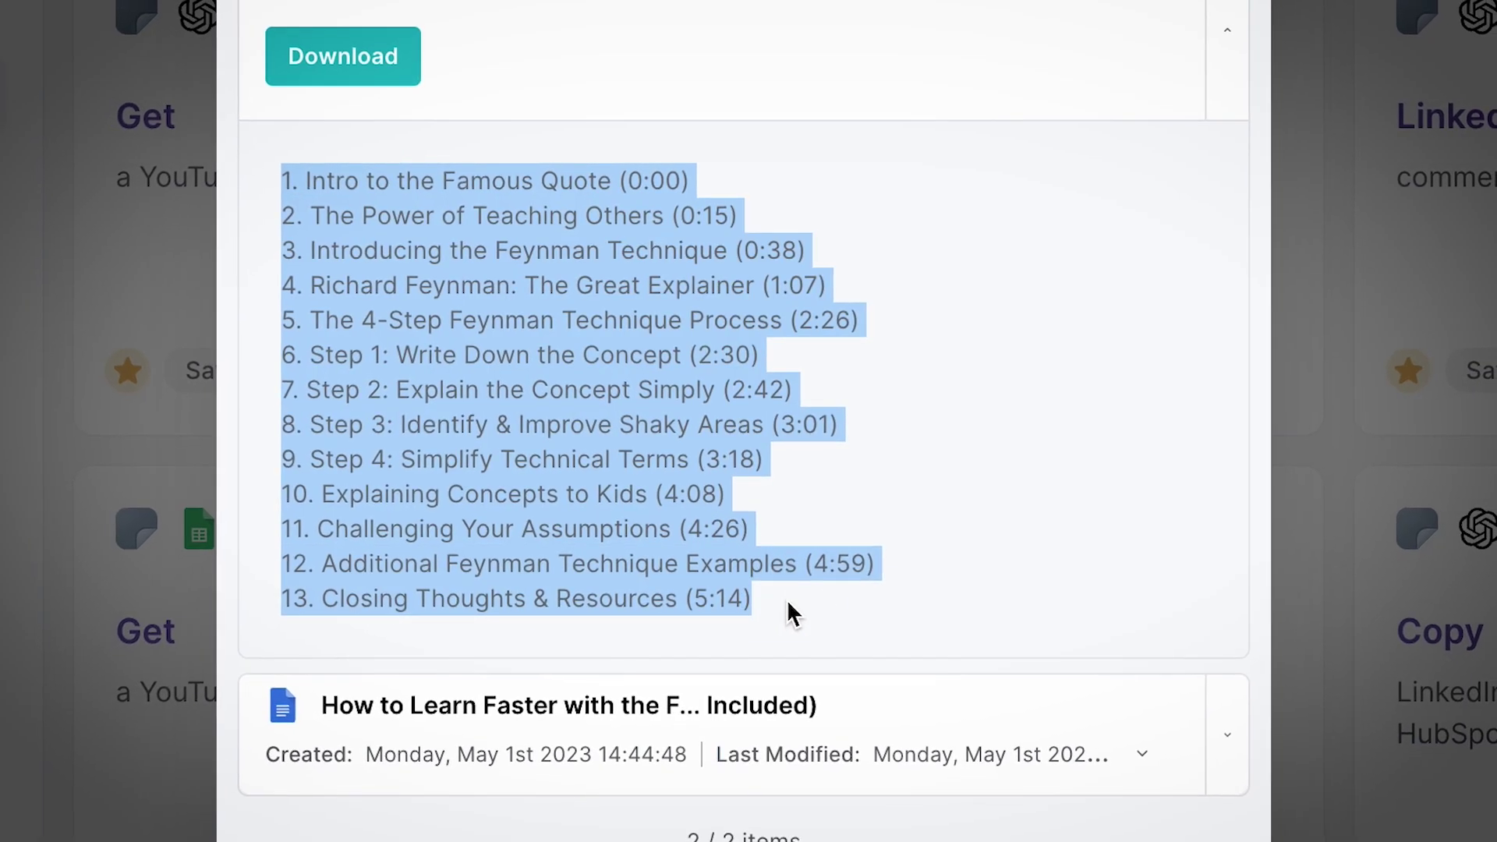
Write a comment 'Here are the chapters to navigate around:' with the chapter list pasted below
type("Here are the chapters to navigate around:")
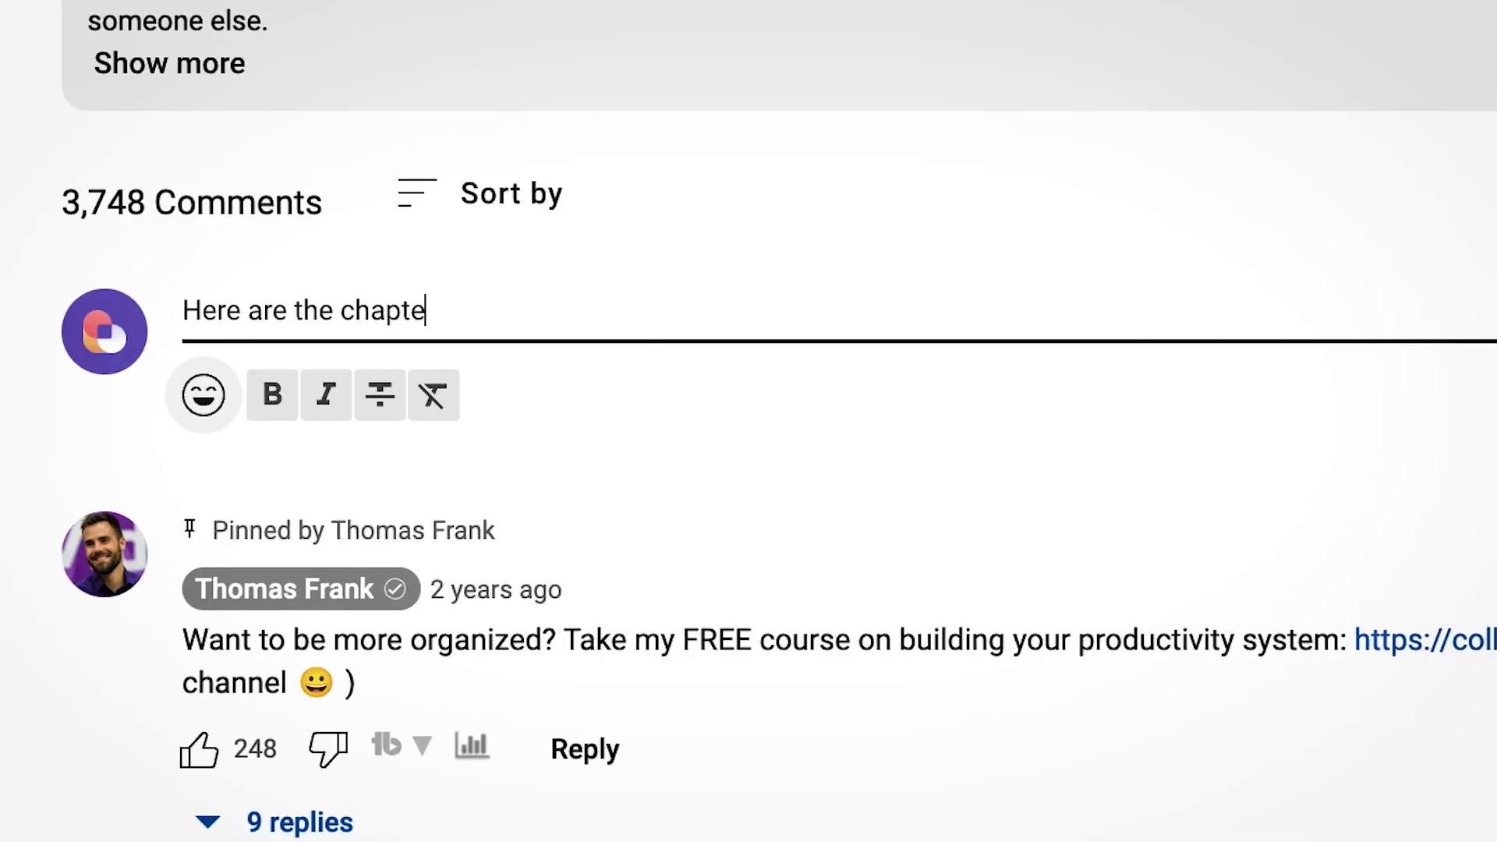
key("Return")
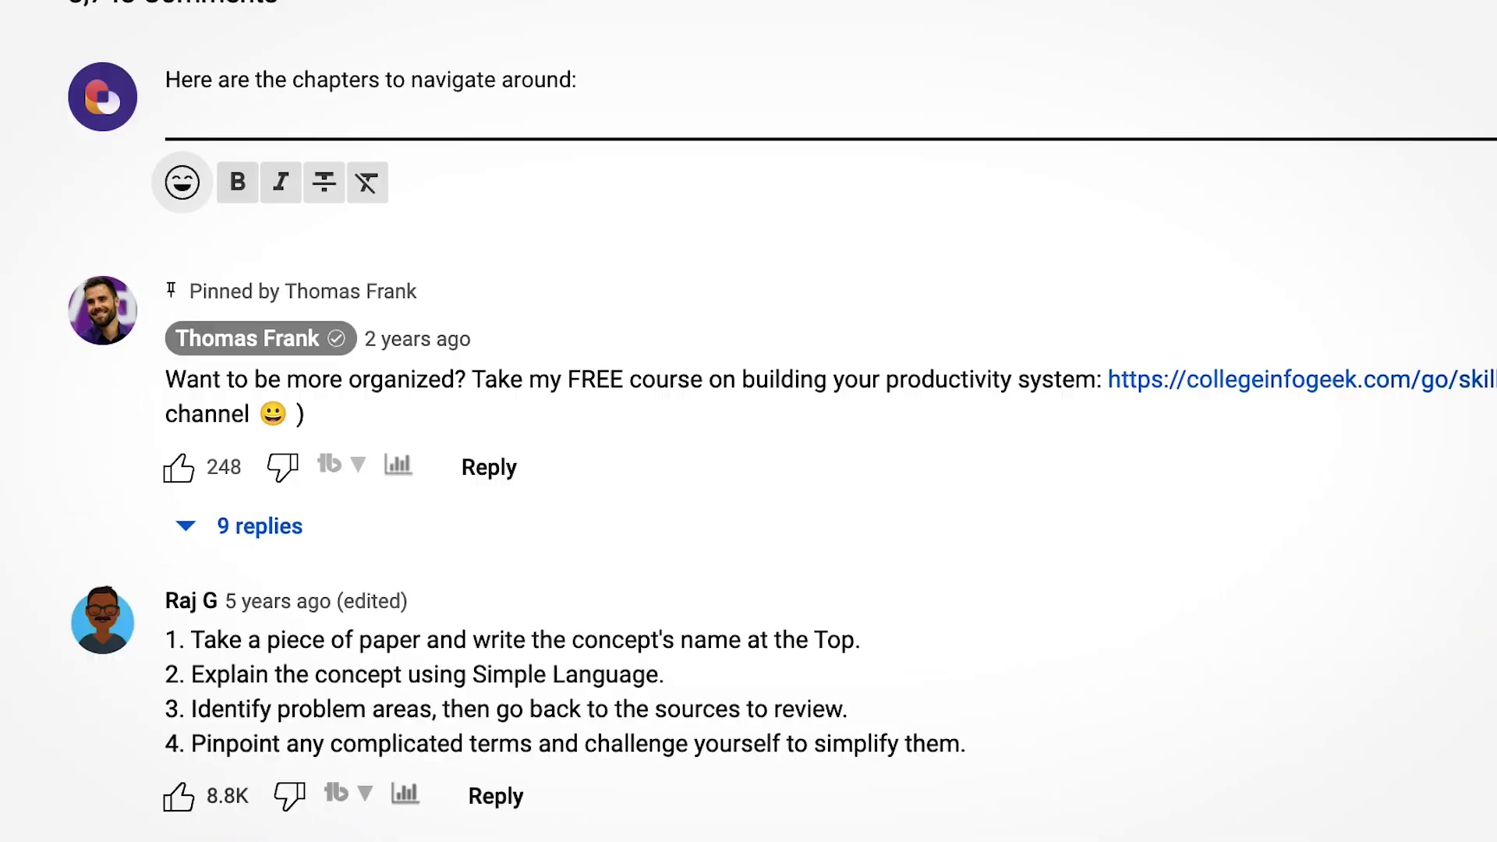
key("ctrl+v")
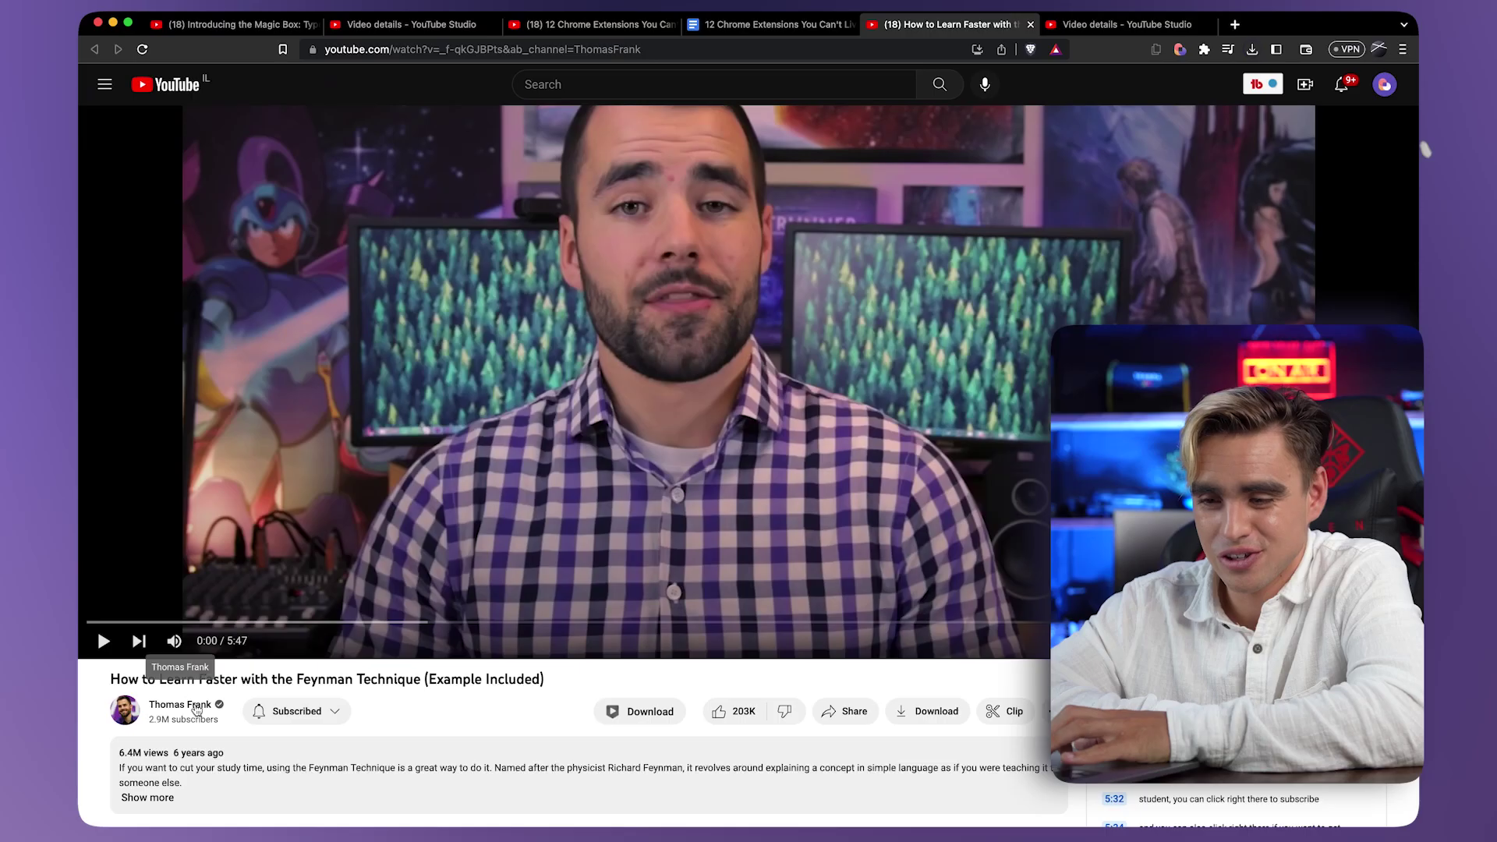
Visit the creator's channel page, then bring up Bardeen's saved playbooks list
left_click(197, 705)
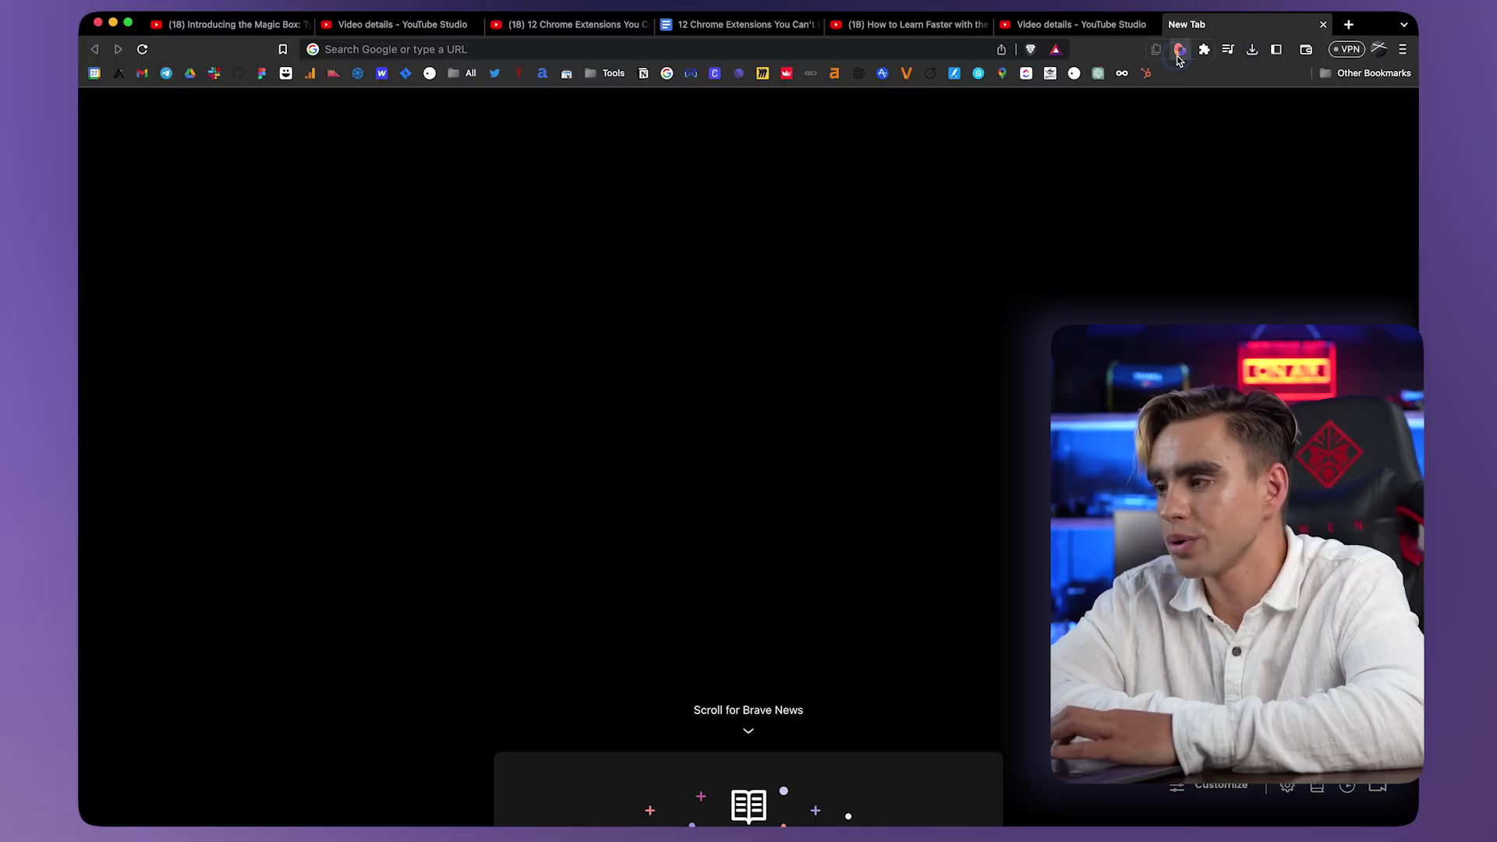
left_click(1179, 51)
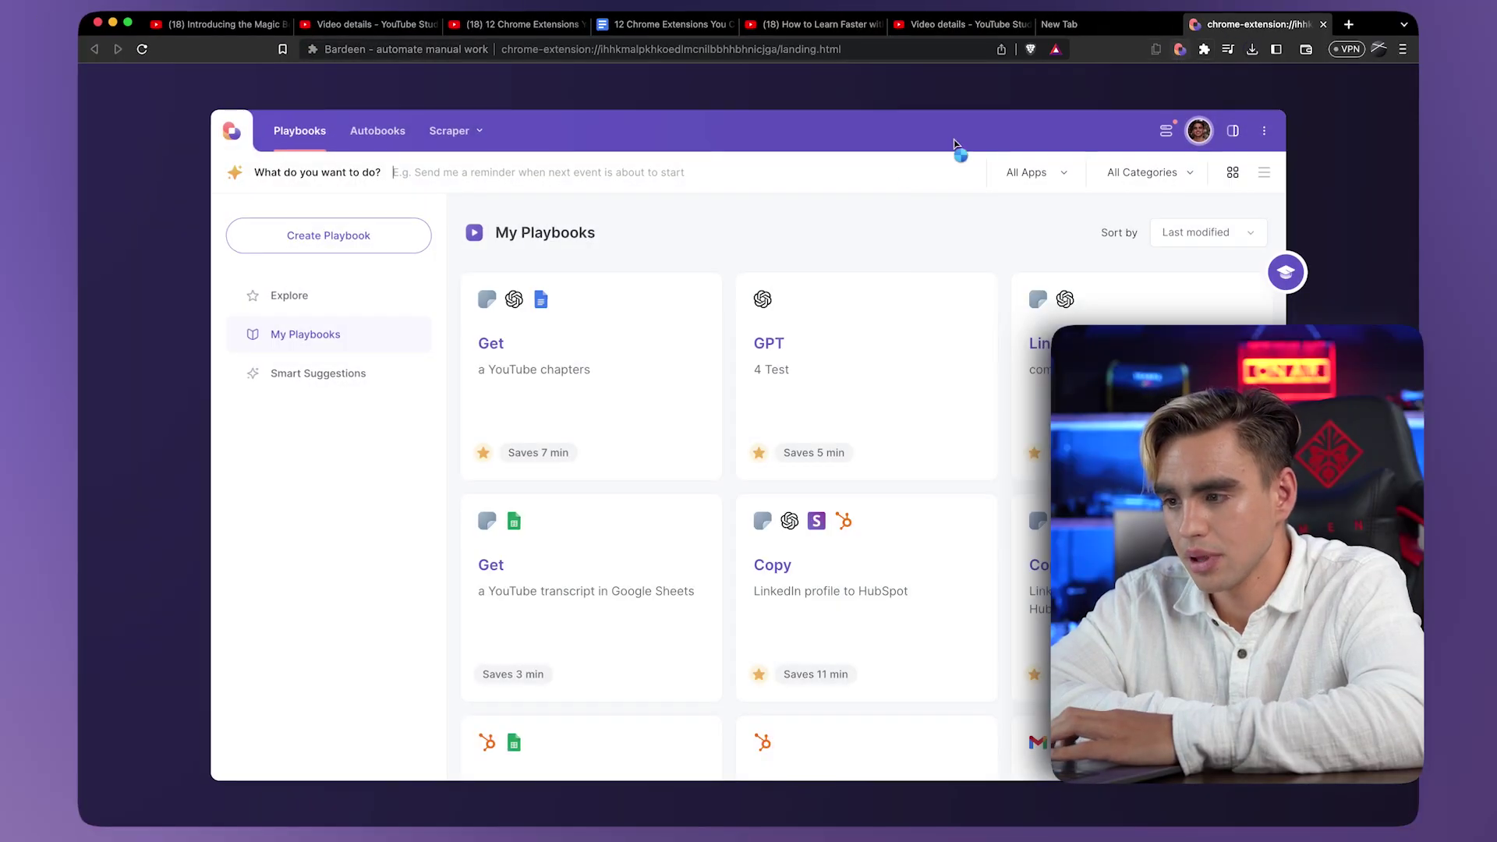
Open the Get a YouTube chapters playbook in the Bardeen builder
left_click(697, 297)
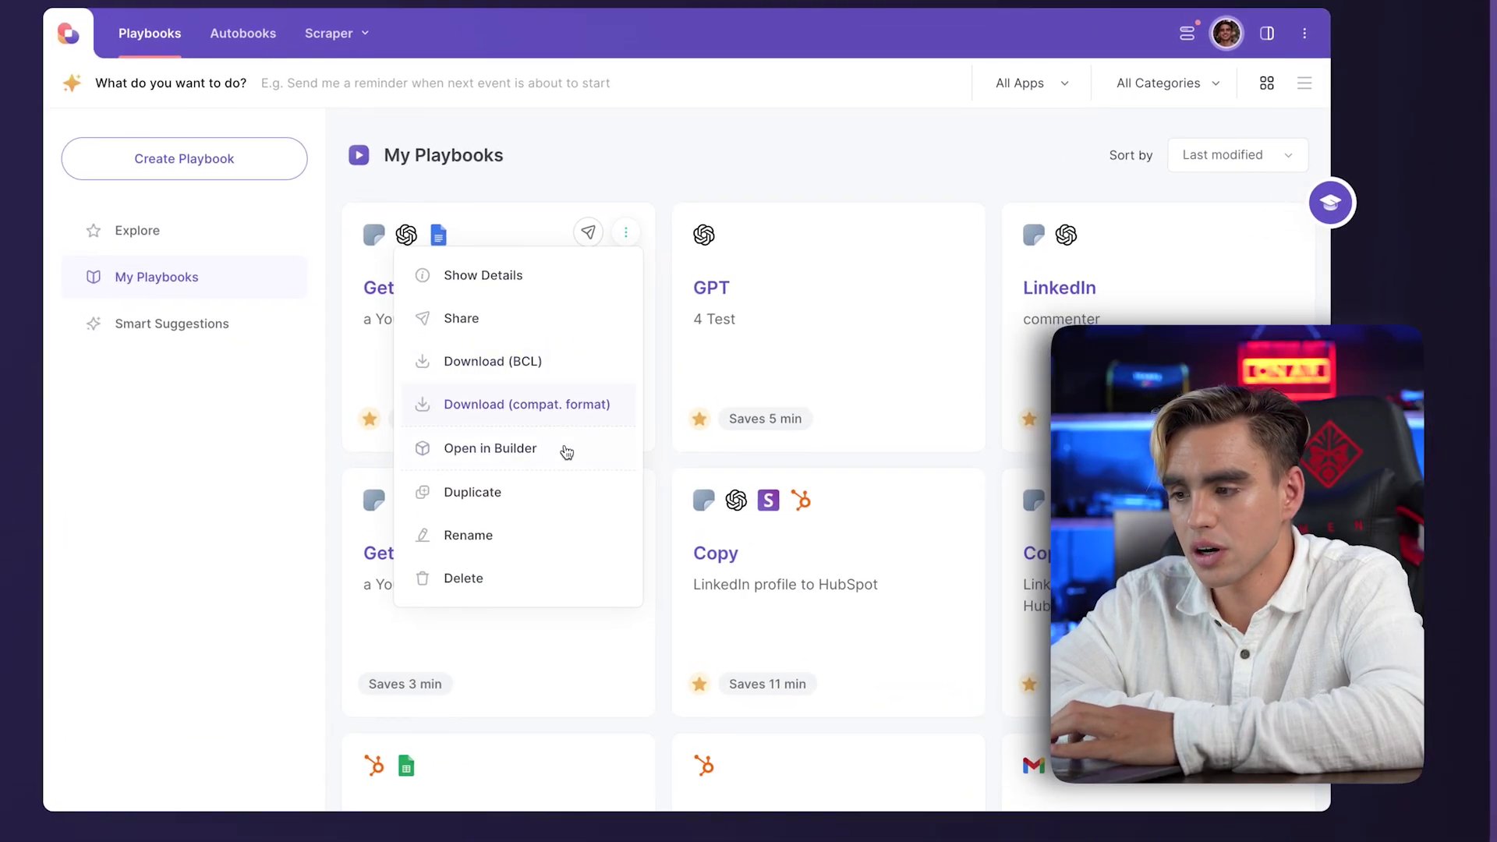
left_click(566, 451)
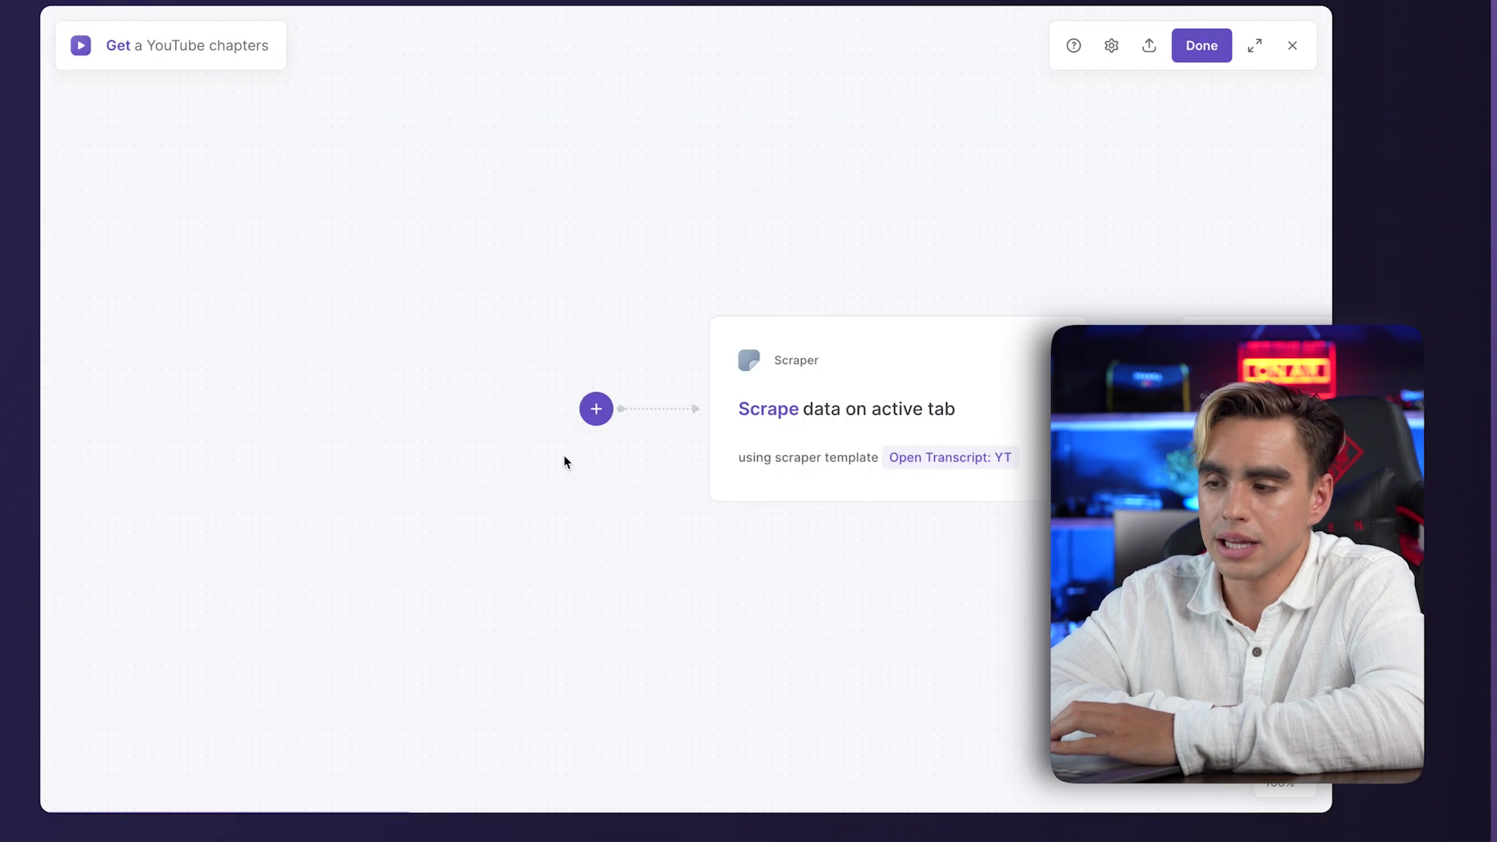
scroll(804, 530, "right", 5)
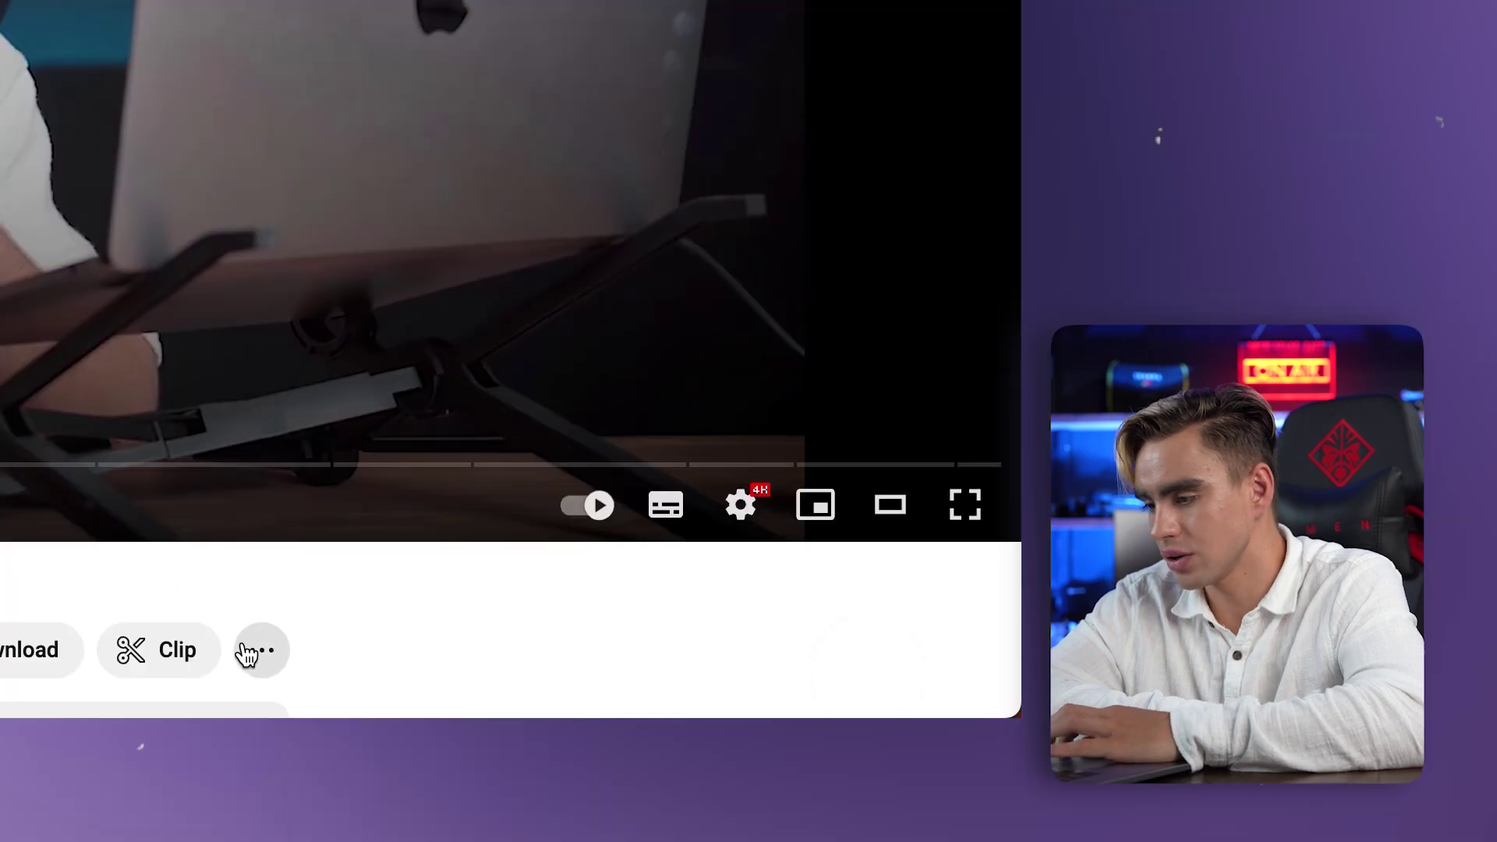
Show the video's transcript, then bring the playbook's scraper steps back over YouTube
left_click(257, 653)
left_click(348, 594)
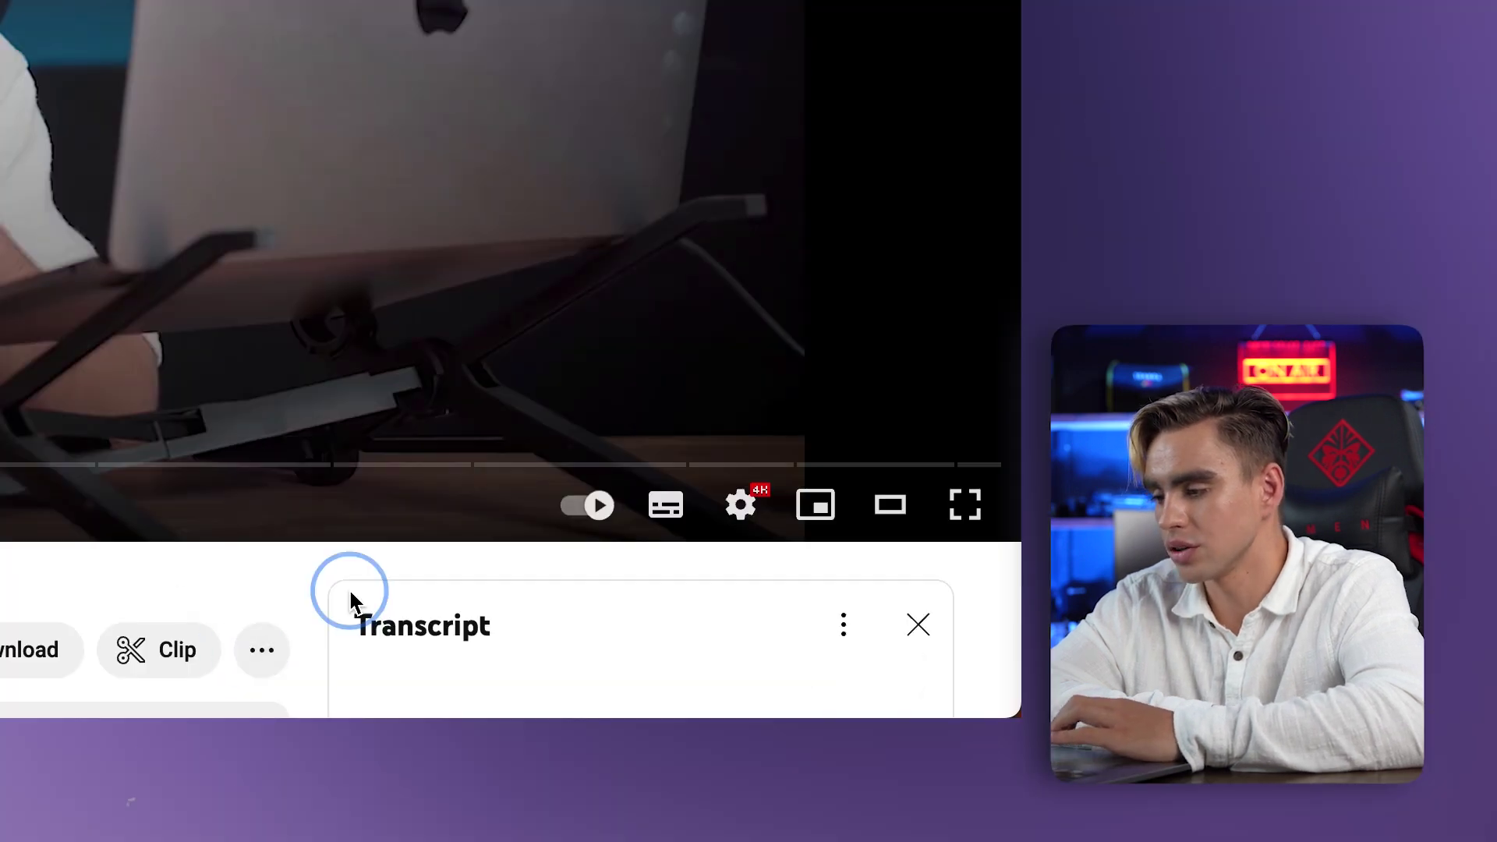
scroll(348, 597, "down", 1)
scroll(352, 604, "down", 5)
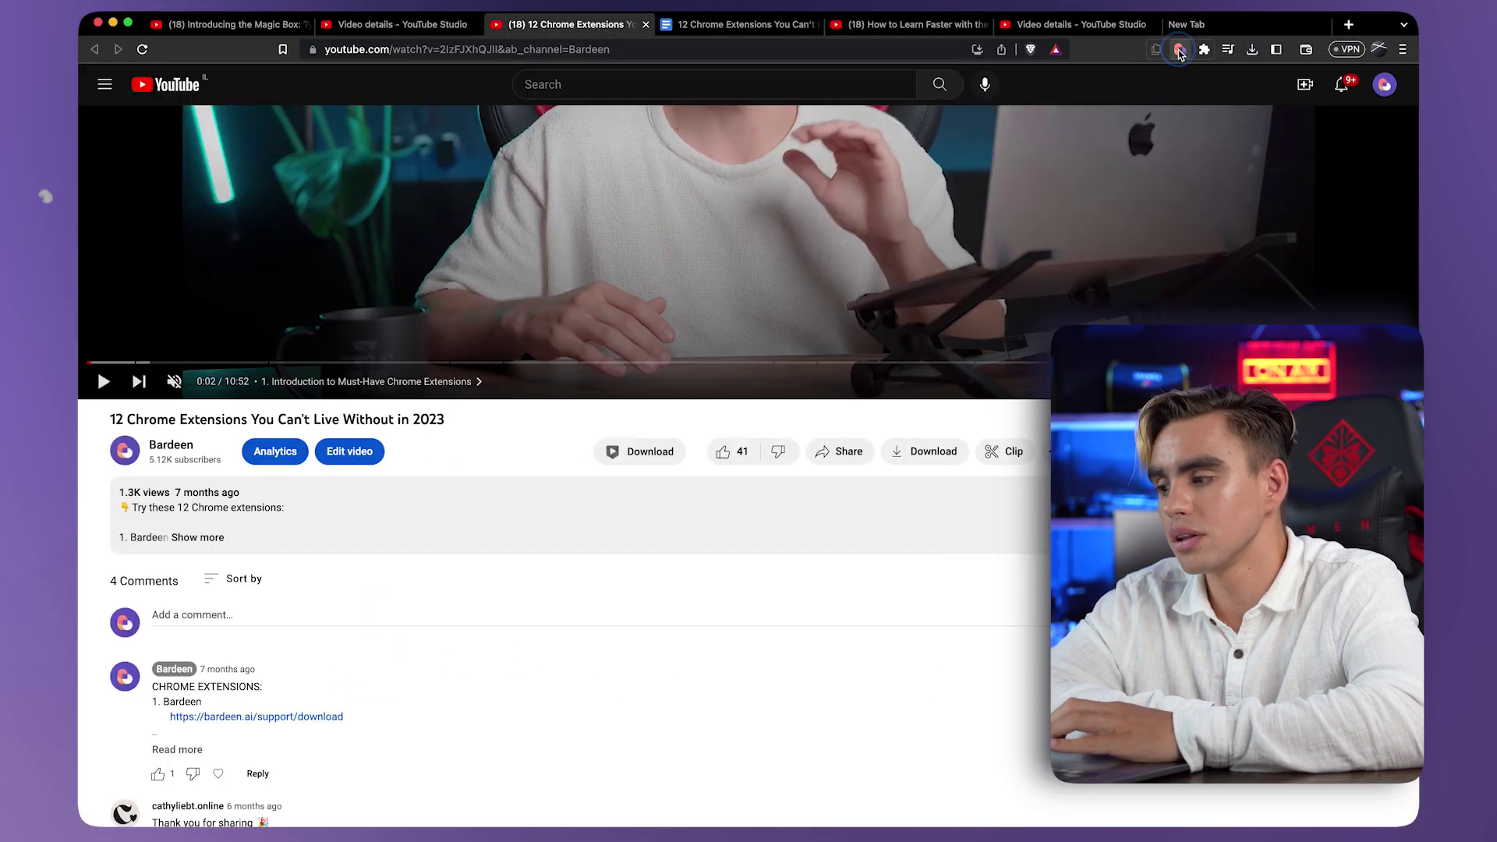
left_click(1181, 50)
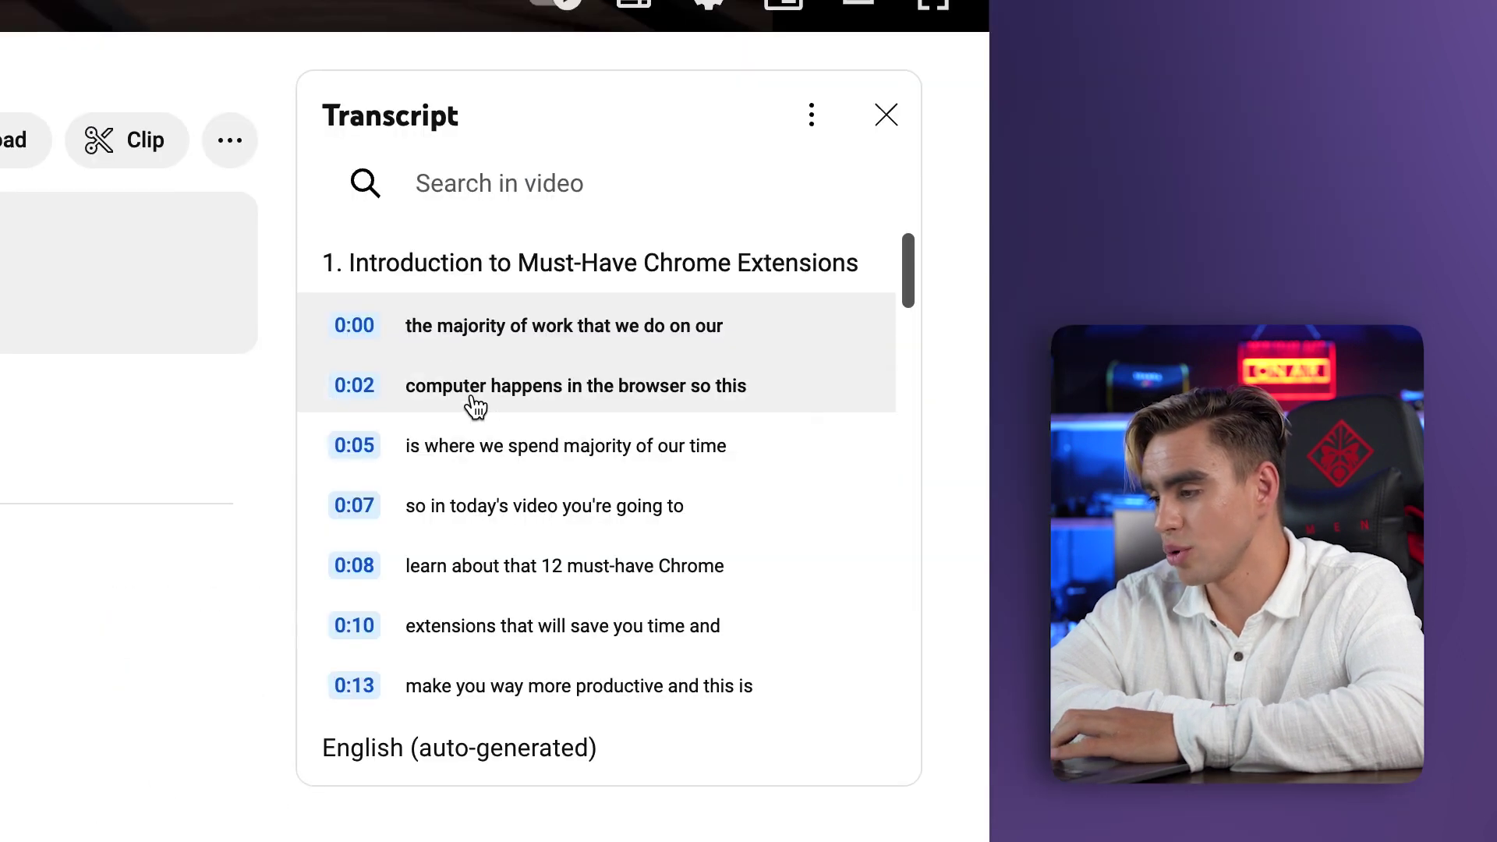
Inspect the Merge text step joining the 'Create YouTube video chapter titles' prompt with the converted transcript
scroll(478, 409, "down", 4)
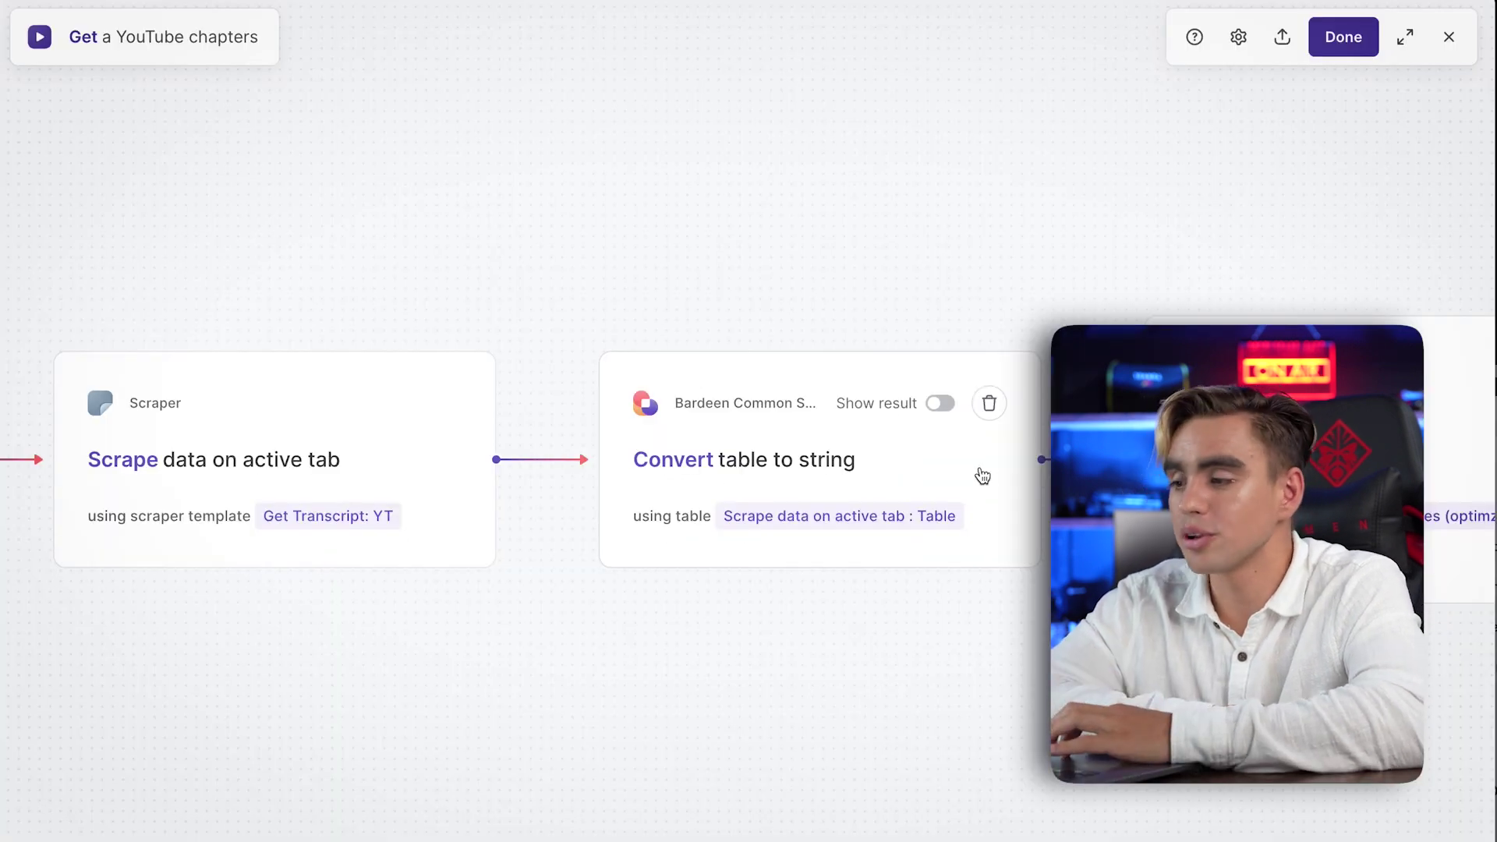
scroll(986, 474, "right", 5)
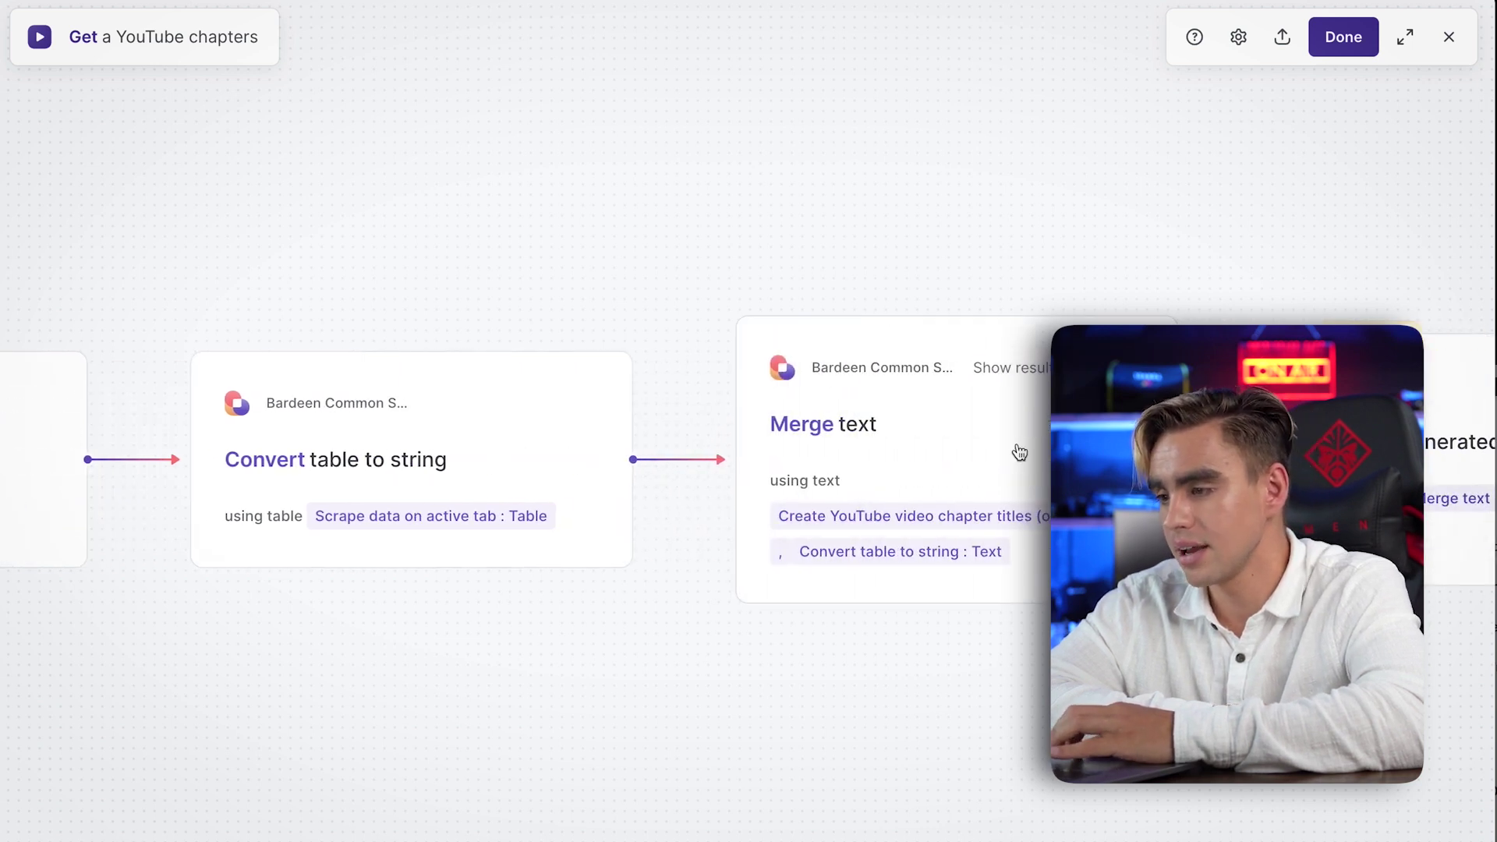
left_click(1019, 452)
left_click(291, 109)
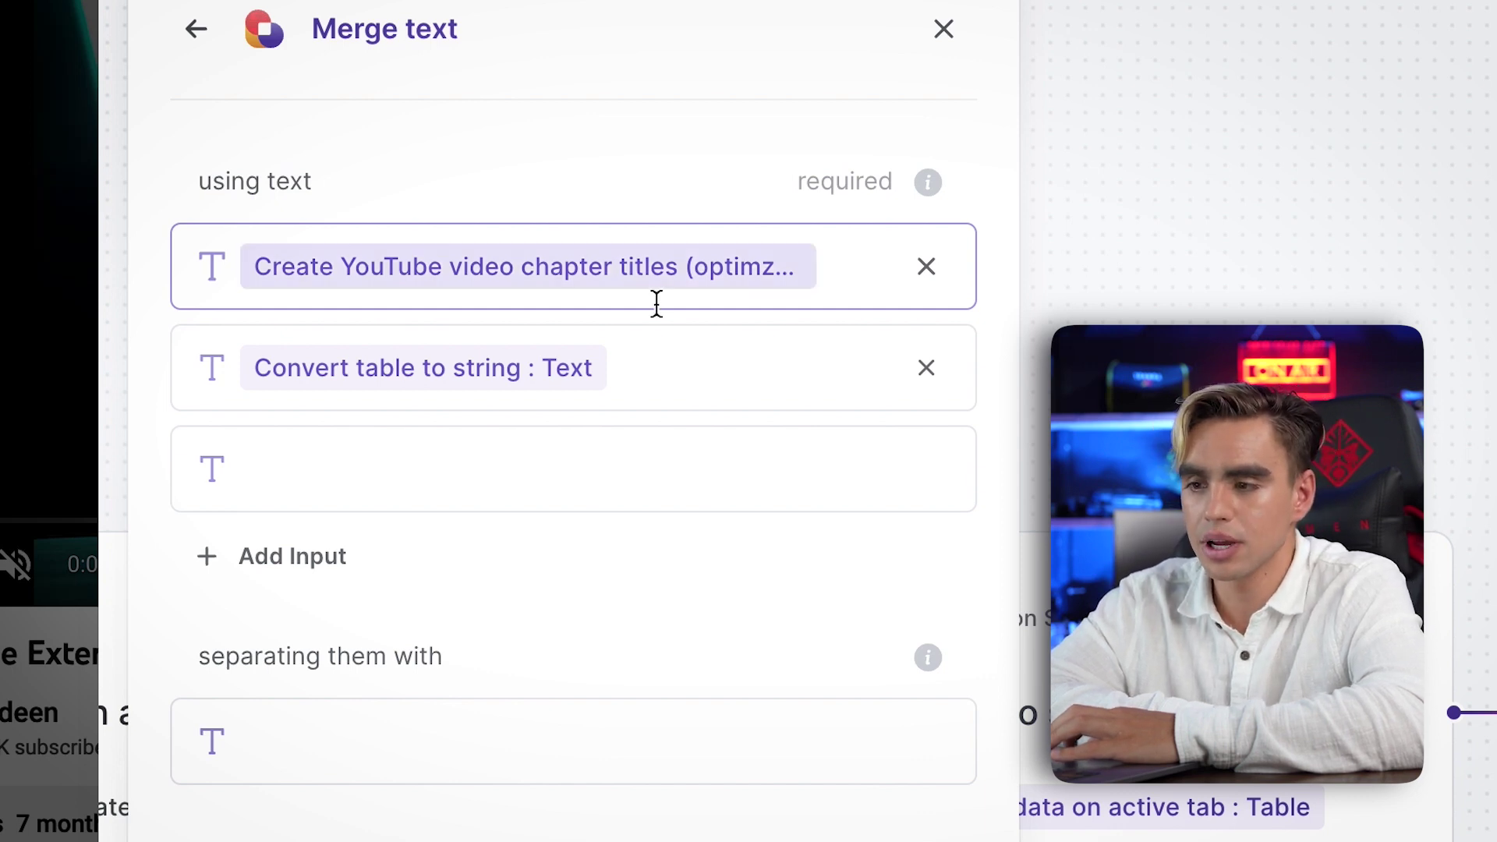
left_click(234, 392)
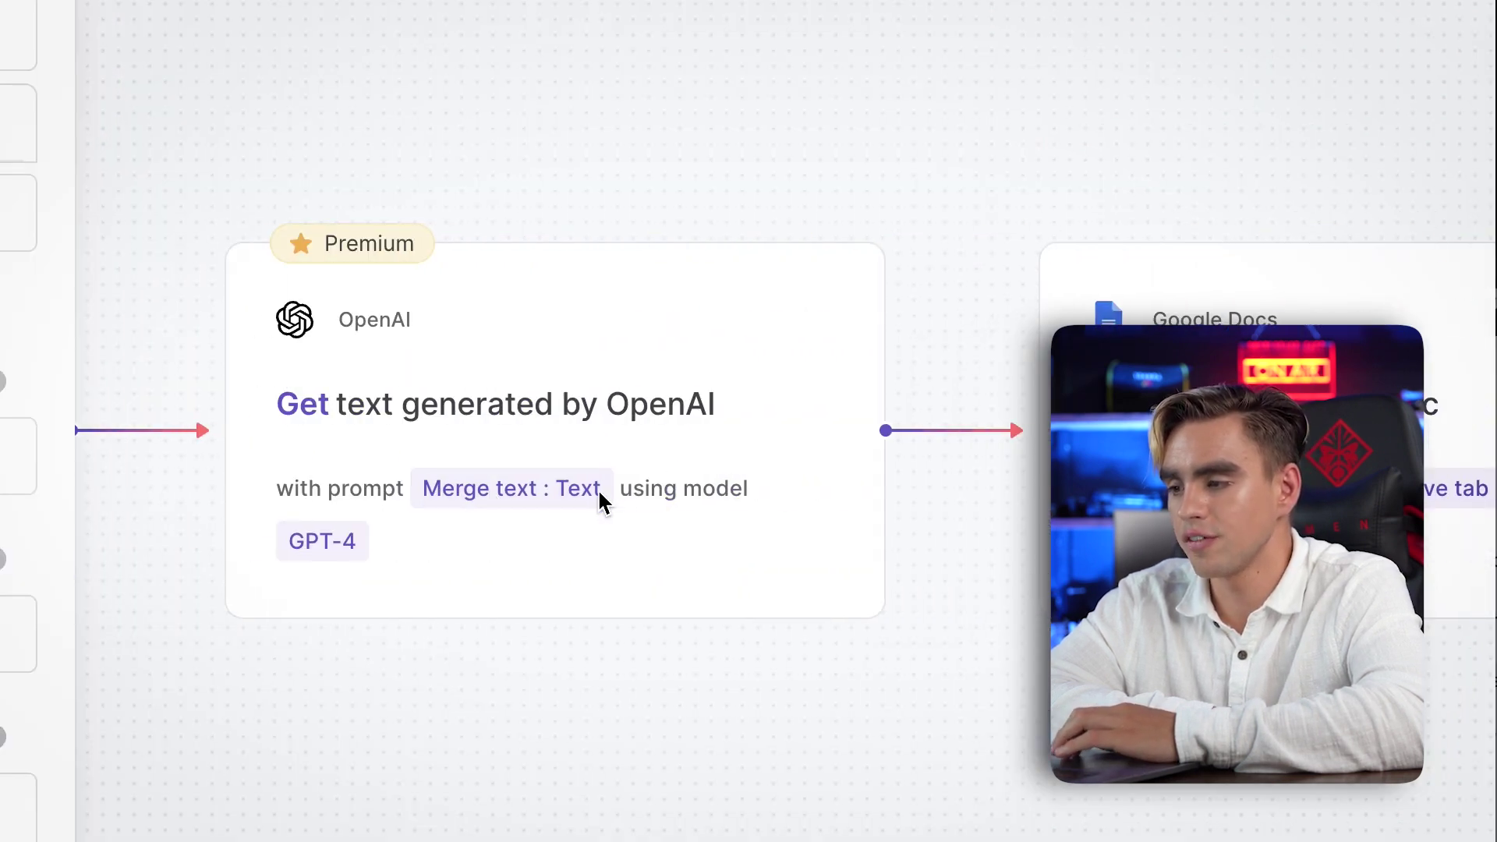
Review the OpenAI step's settings, including its GPT-4 model
mouse_move(597, 488)
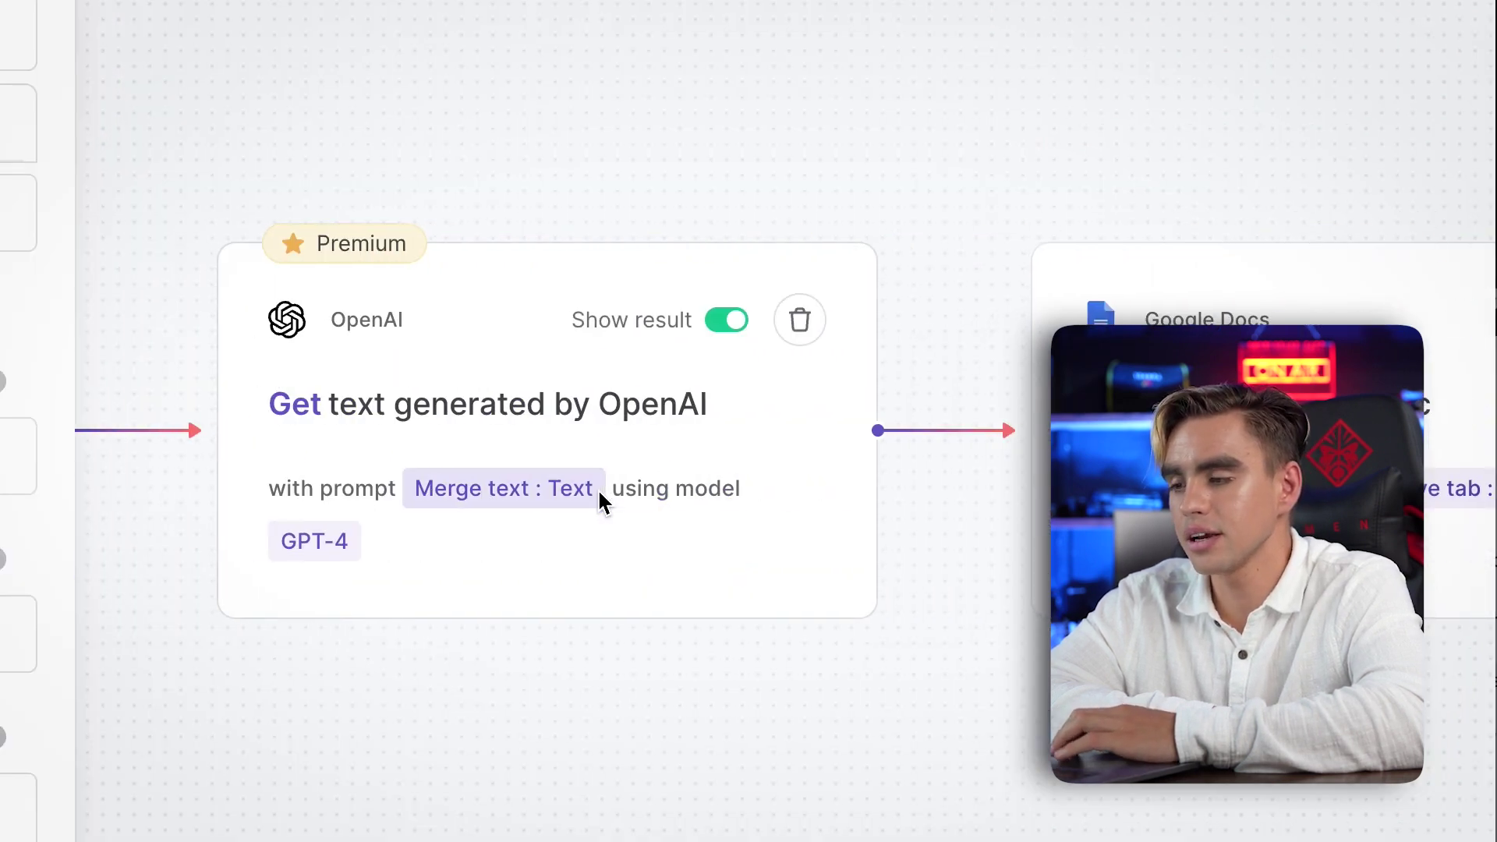
left_click(738, 446)
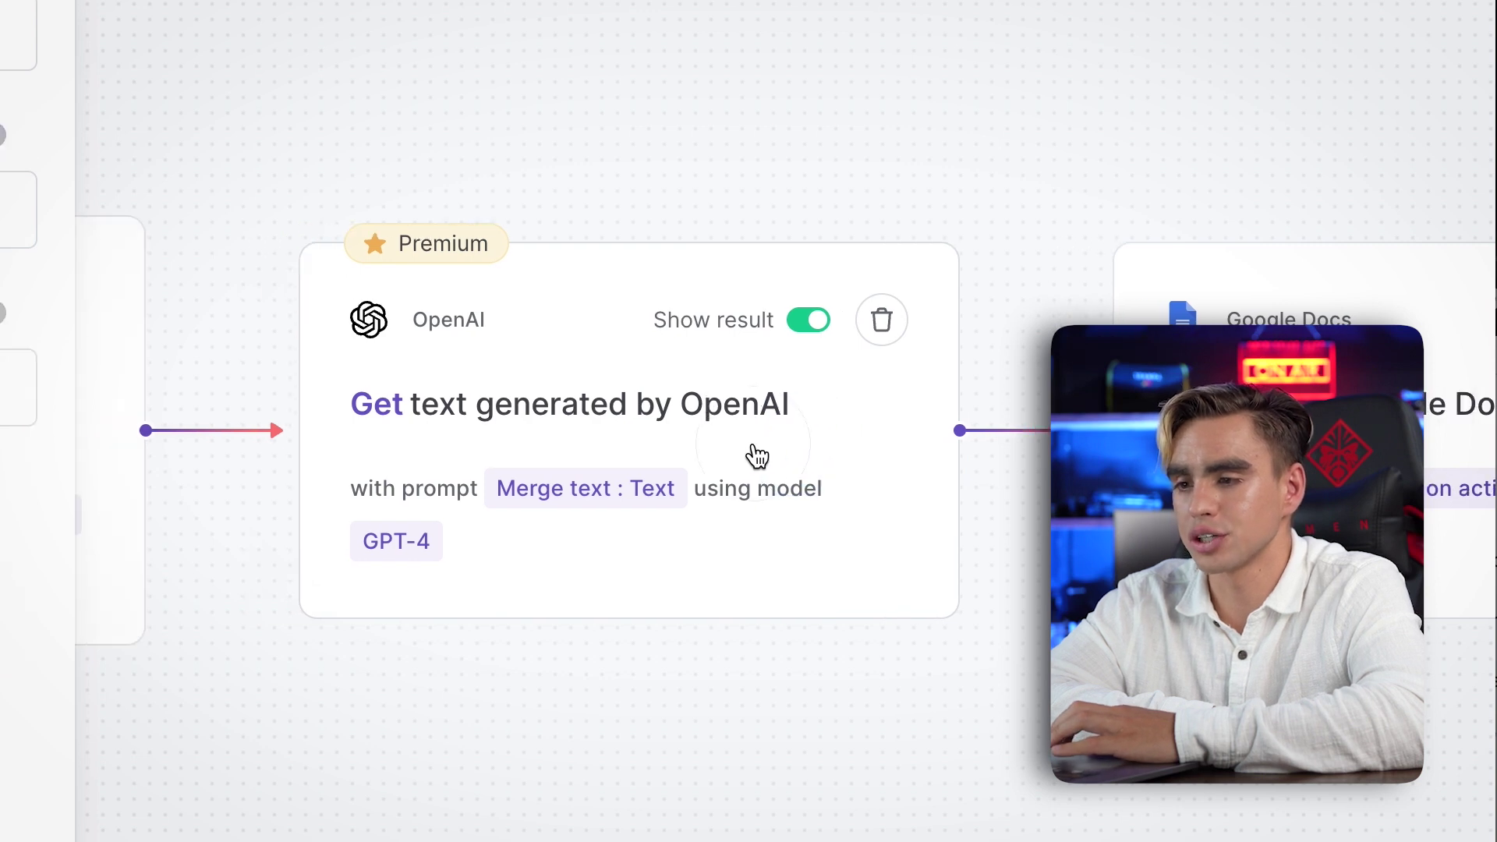
left_click(588, 255)
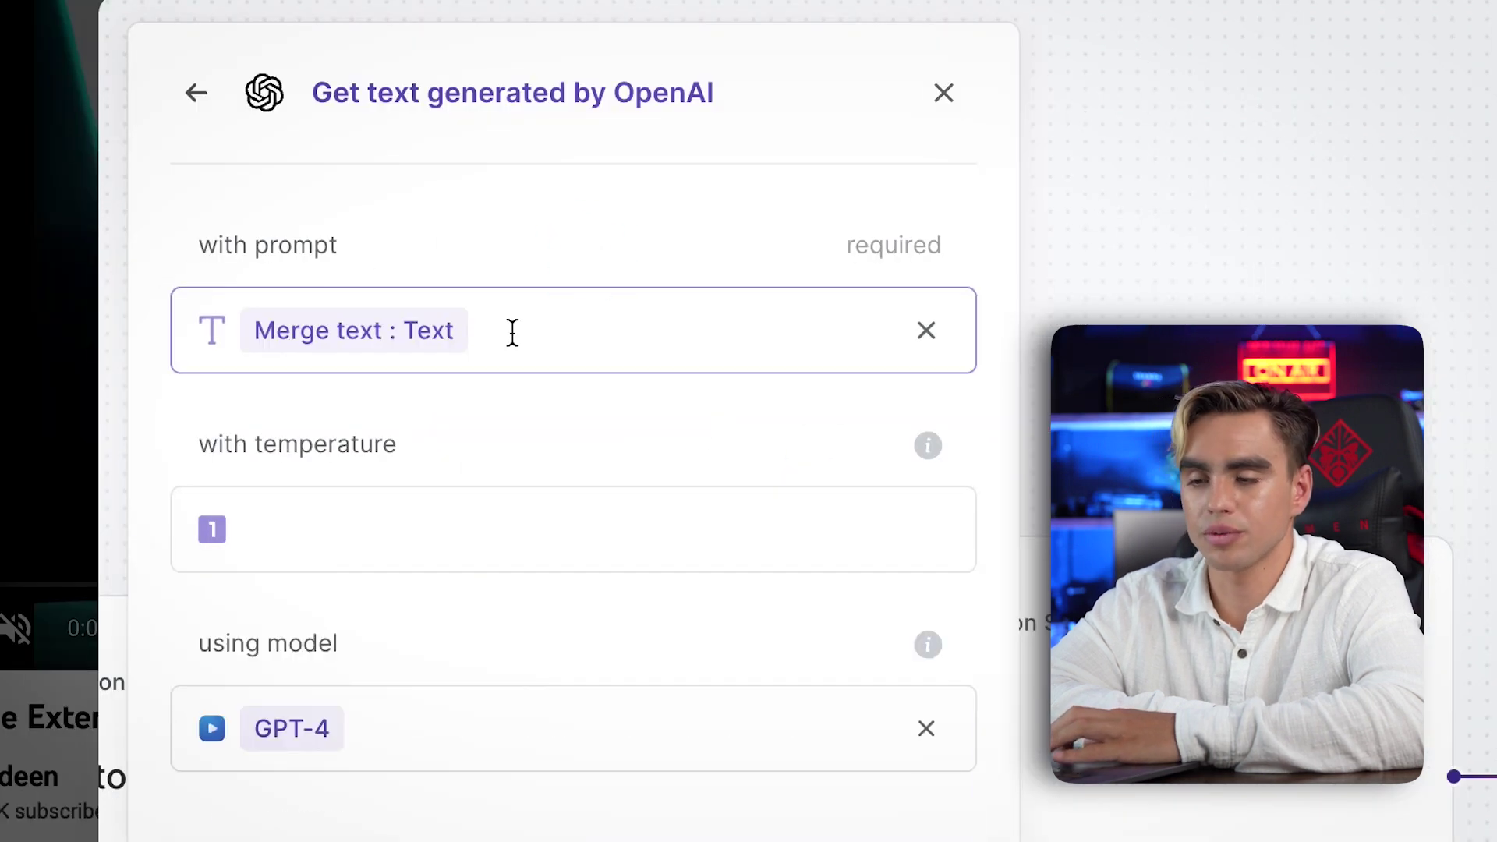
left_click(528, 723)
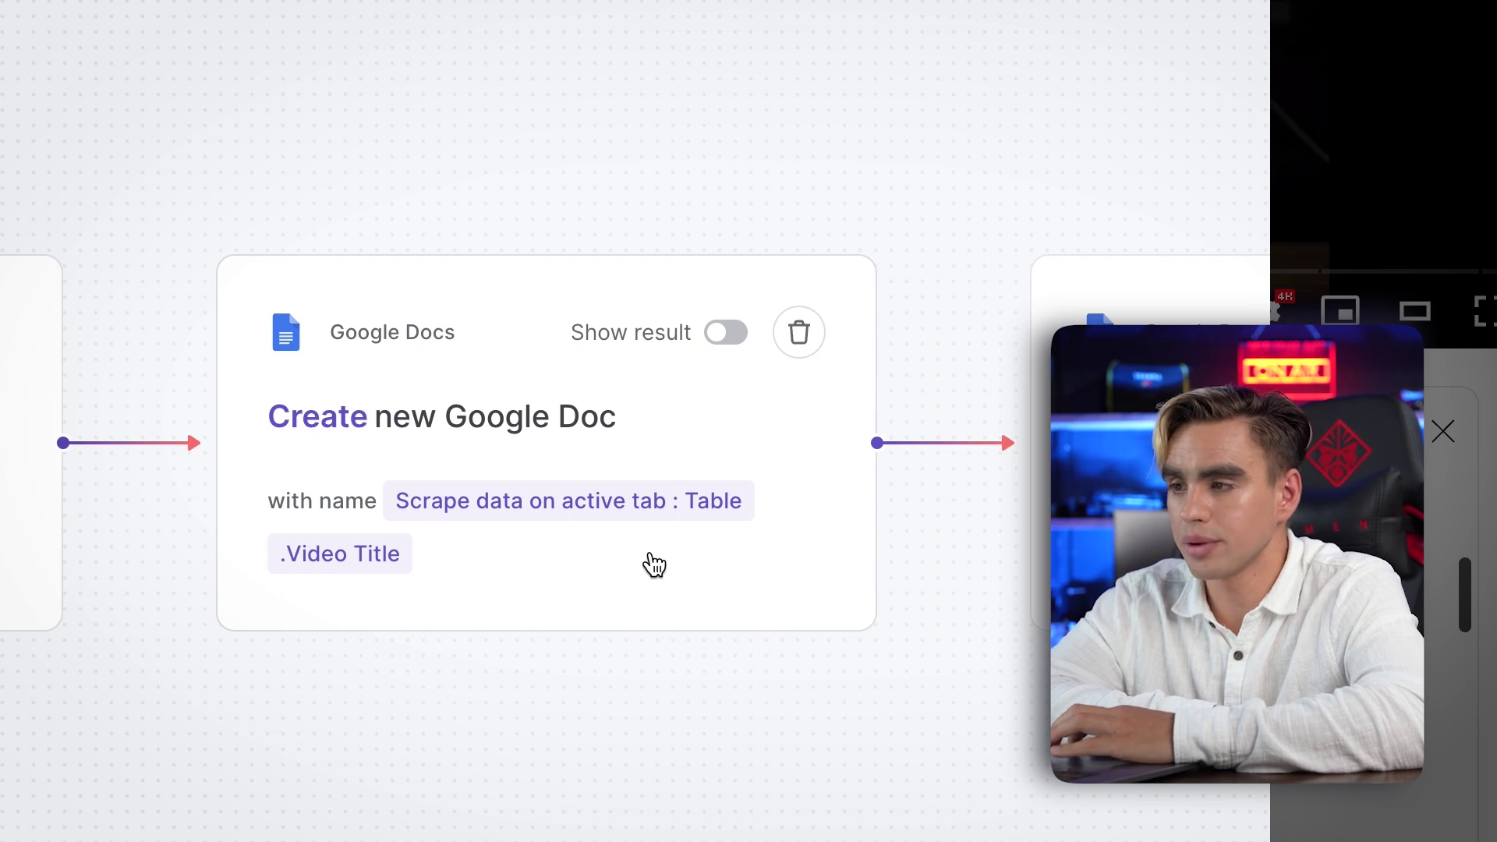
Add a new action after the final 'Add text to Google Doc' step
scroll(531, 355, "right", 8)
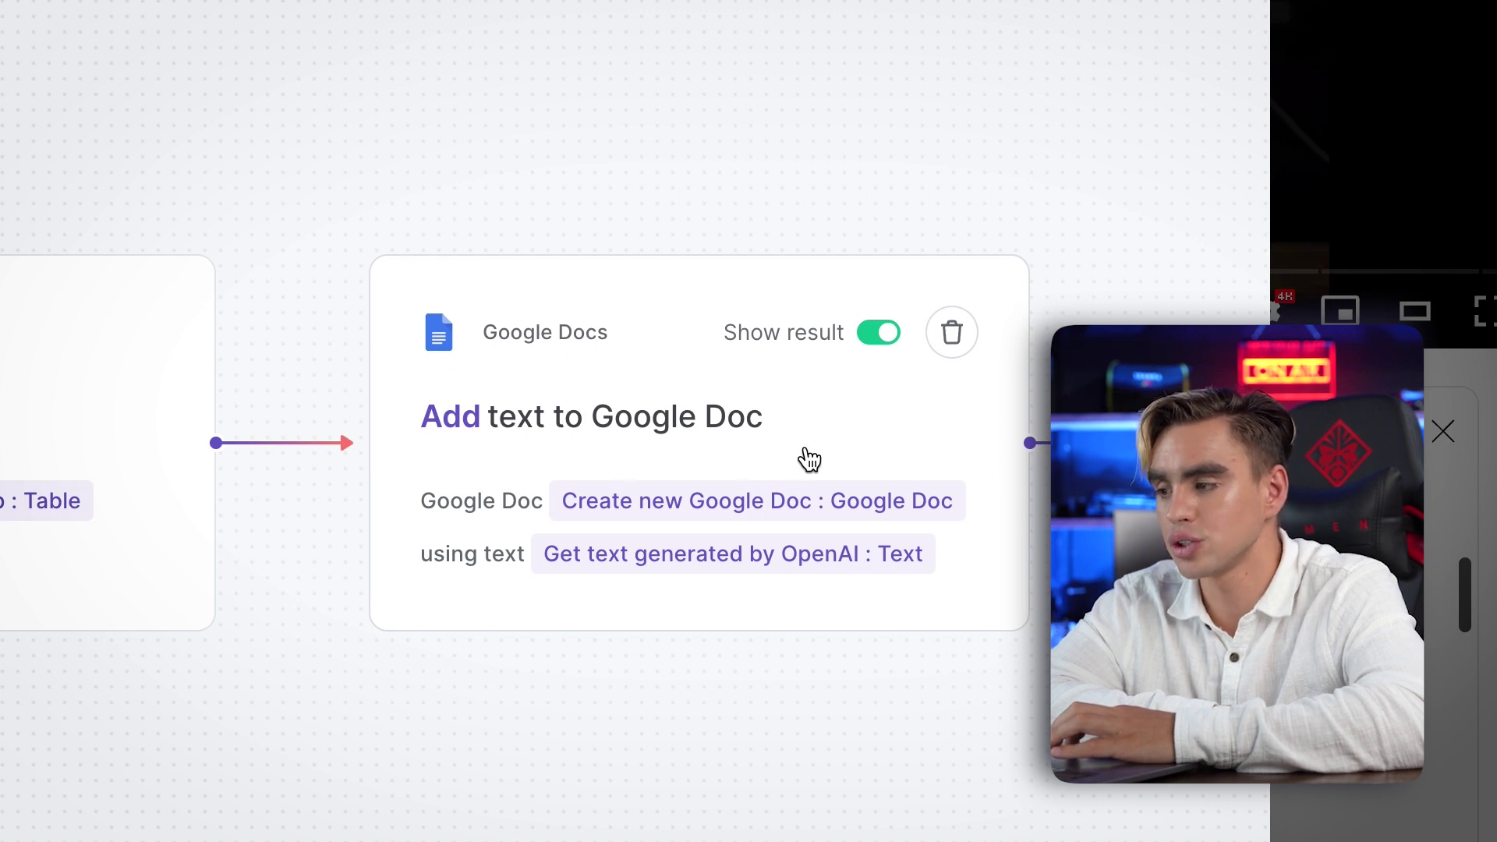
scroll(838, 460, "right", 5)
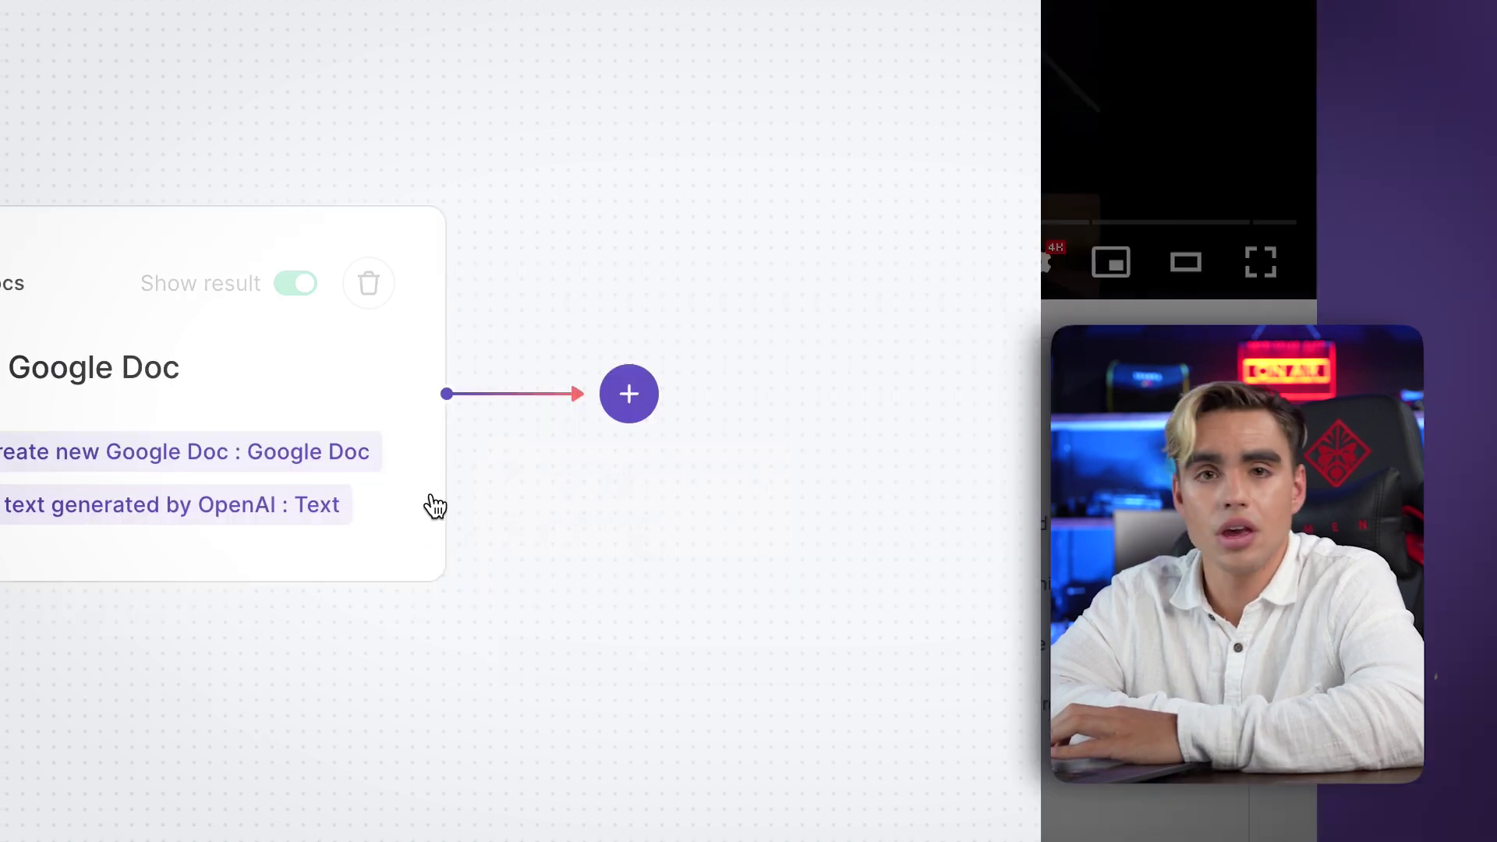
left_click(630, 392)
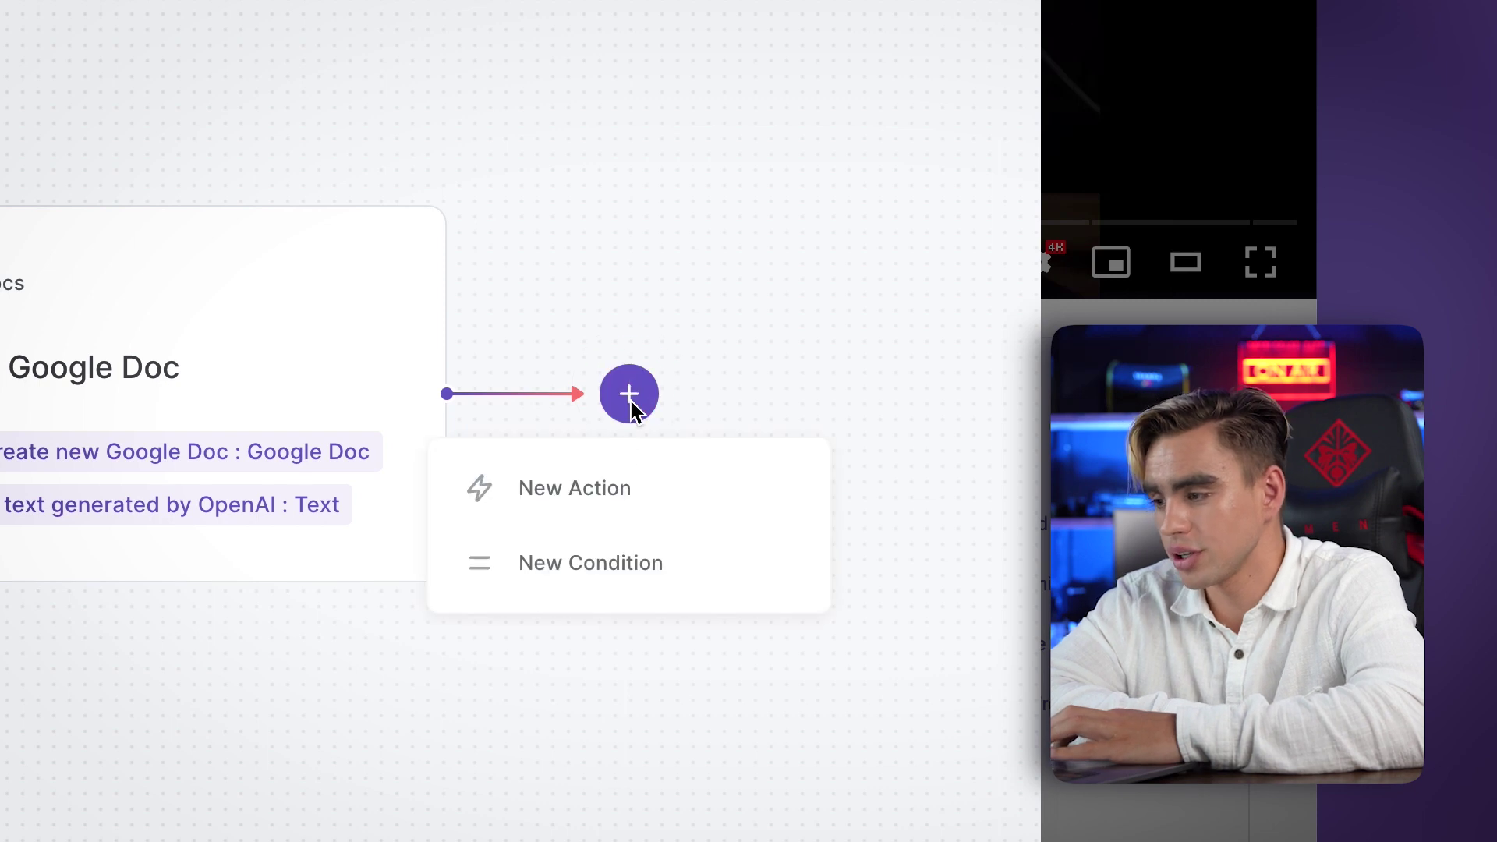
left_click(691, 504)
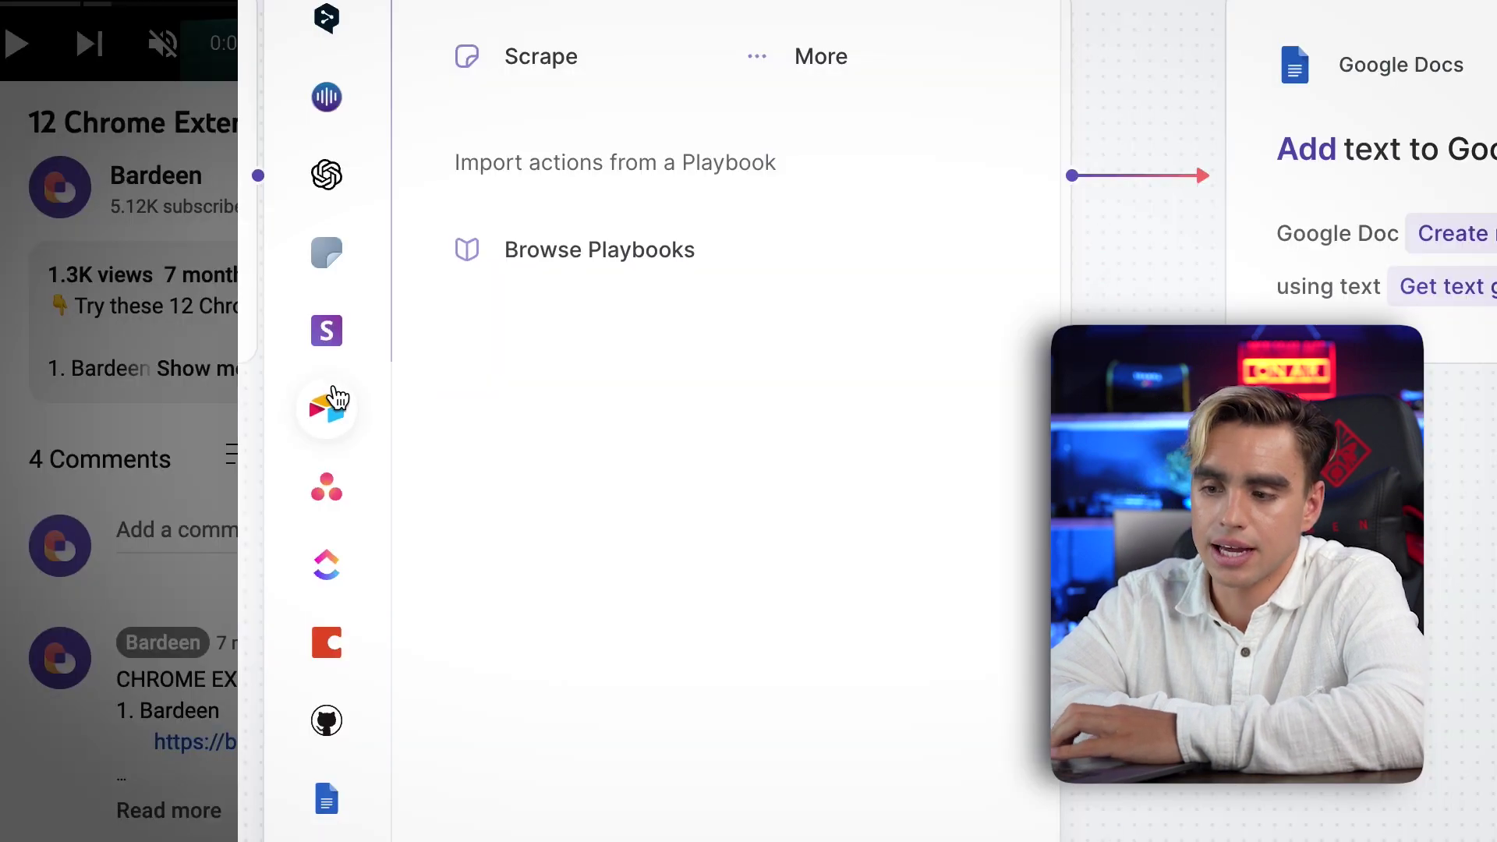
scroll(331, 403, "down", 5)
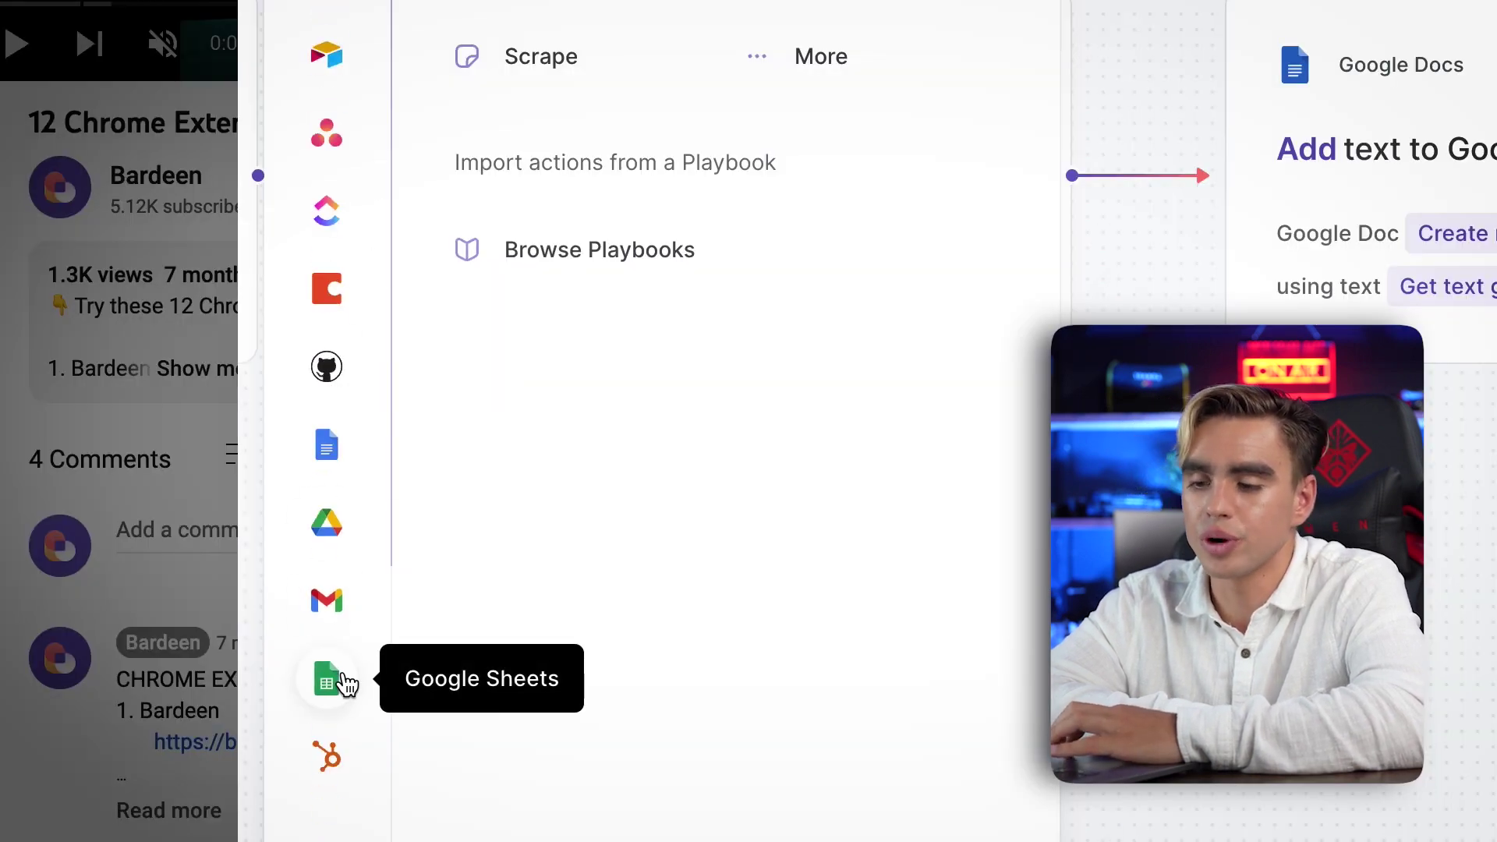